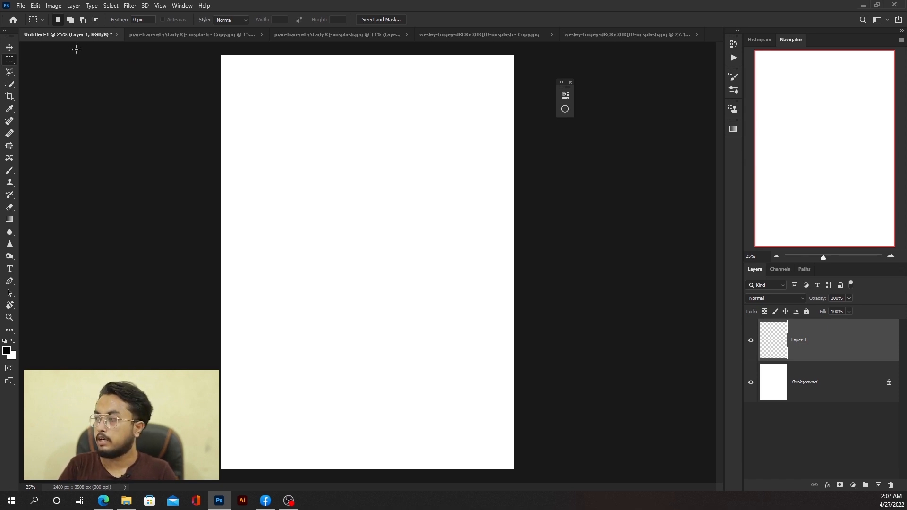
- Draw a rectangular marquee selection of about 2084 × 1152 px across the upper part of the blank page
key(o)
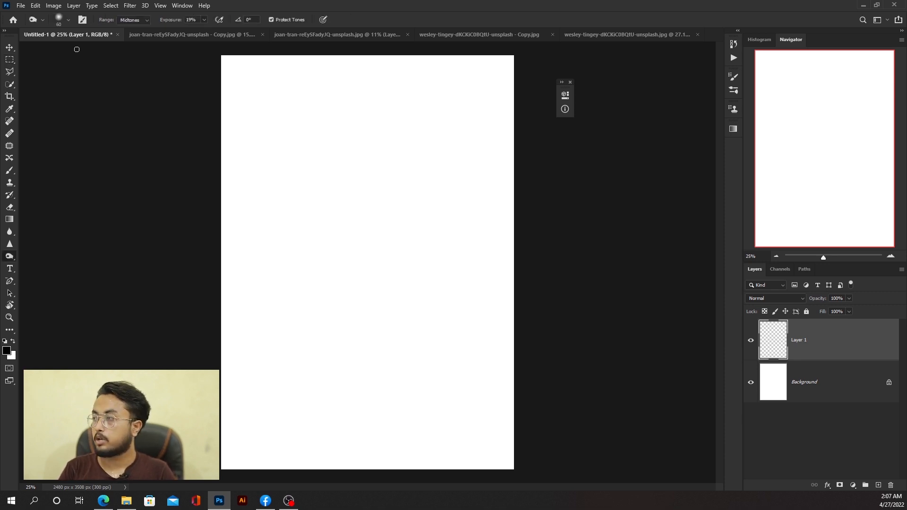
key(m)
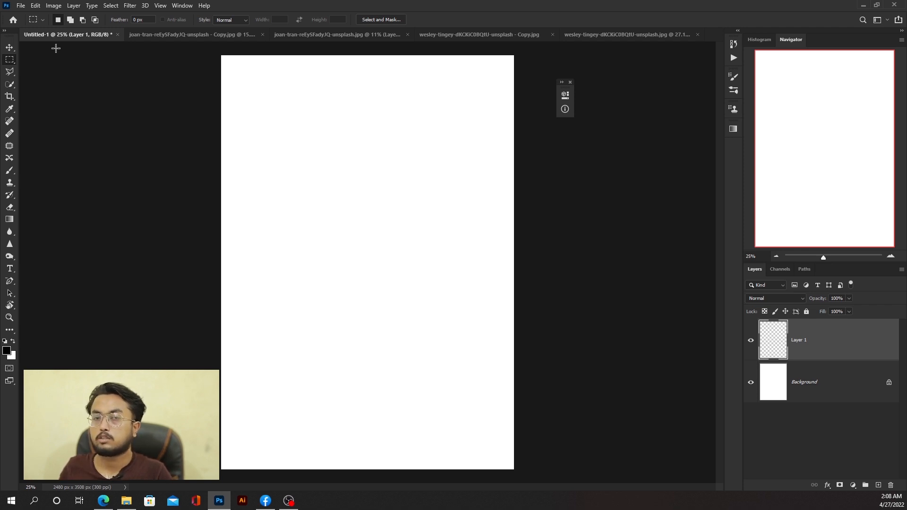
right_click(10, 61)
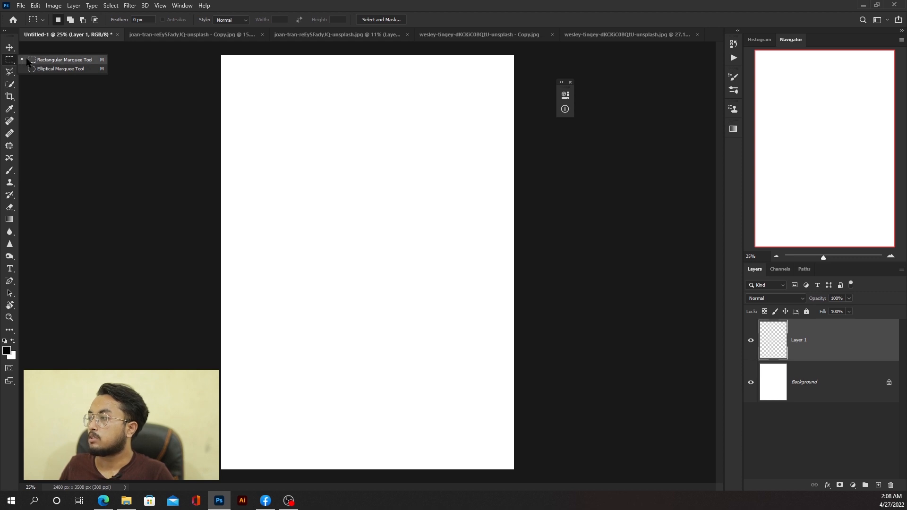
click(82, 60)
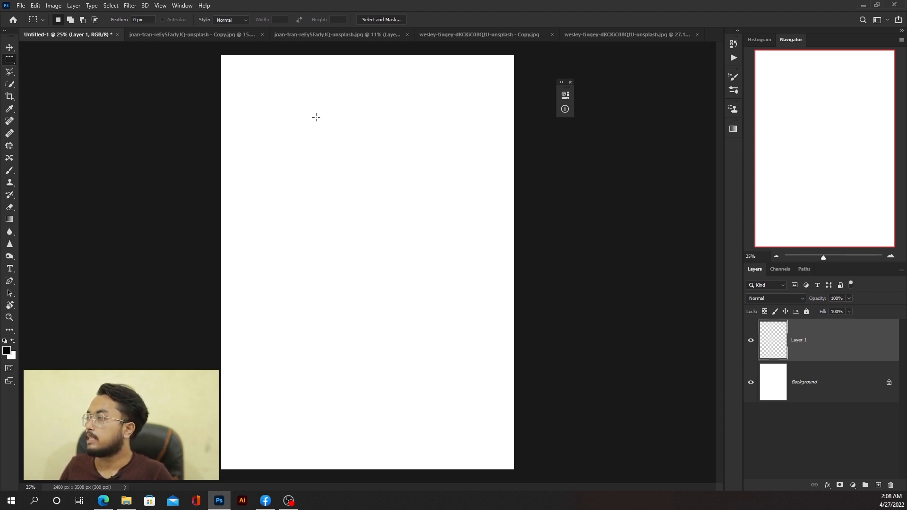
drag(255, 91, 463, 272)
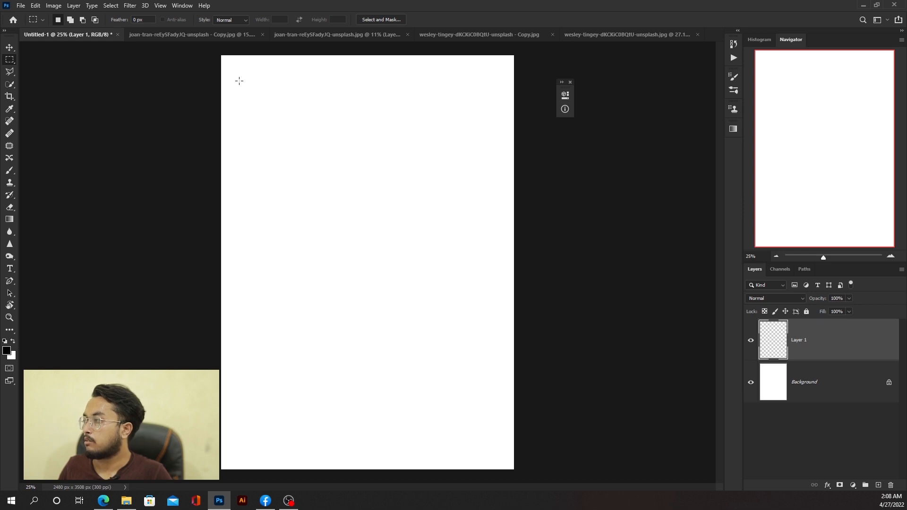
drag(239, 80, 485, 217)
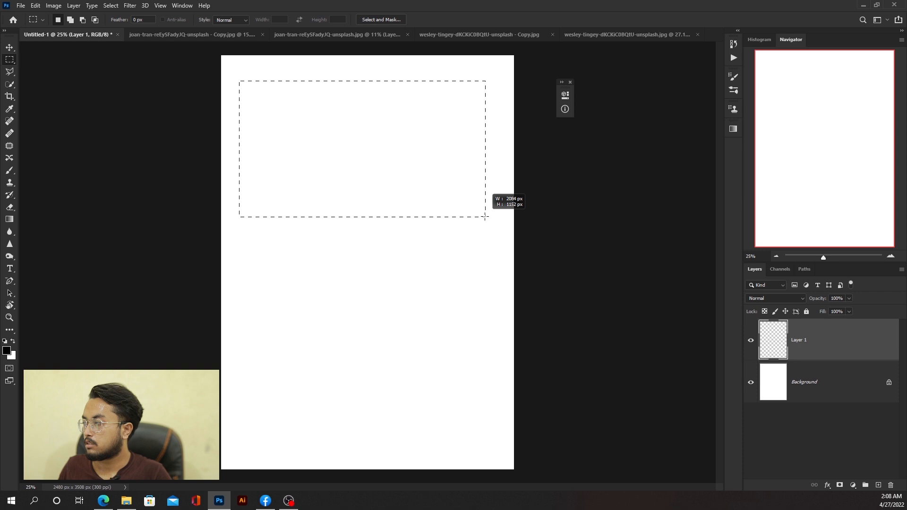
drag(485, 216, 485, 218)
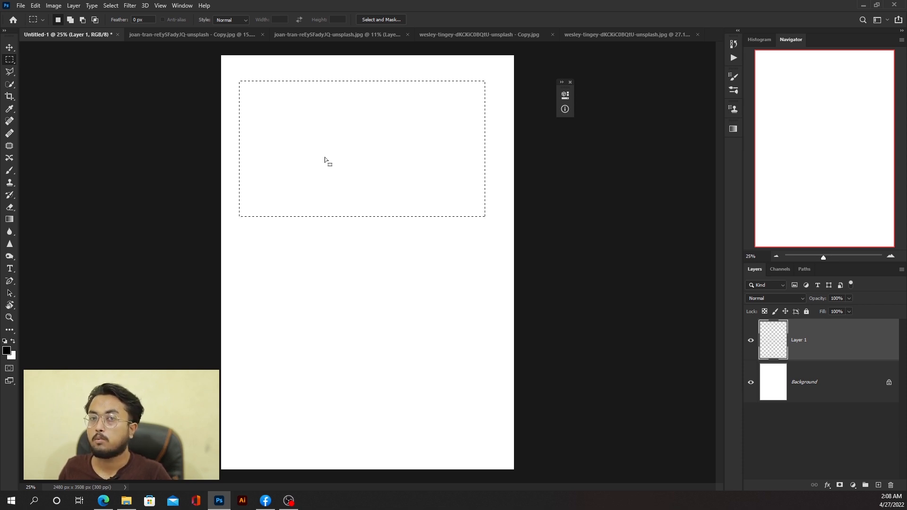
- Clear the rectangular selection and draw a square marquee selection of about 1880 px per side
key(ctrl+d)
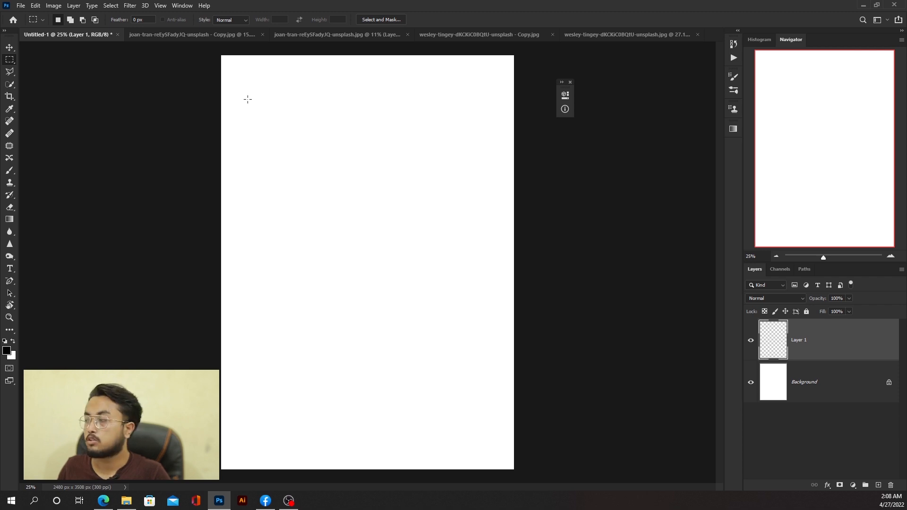
drag(242, 70, 464, 312)
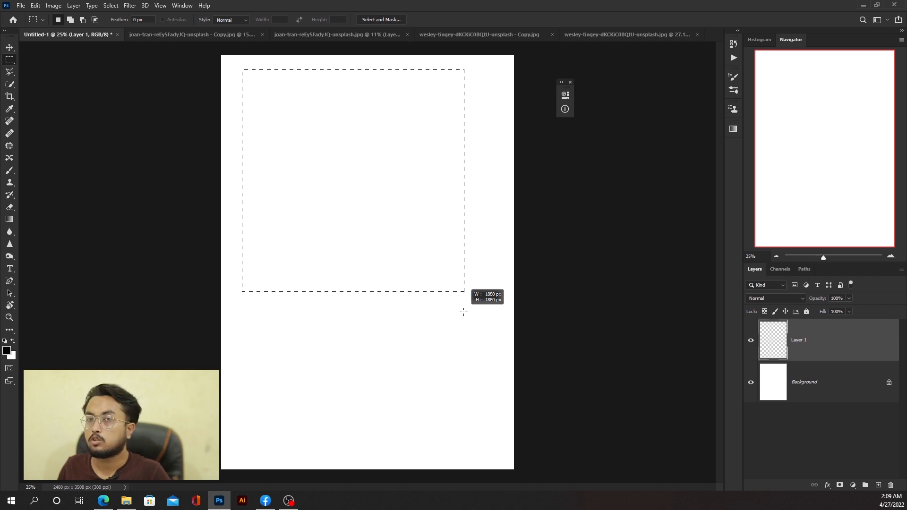
drag(463, 312, 464, 312)
- With the Elliptical Marquee, draw a selection of about 1828 × 1868 px on the upper page, and deselect it
right_click(10, 59)
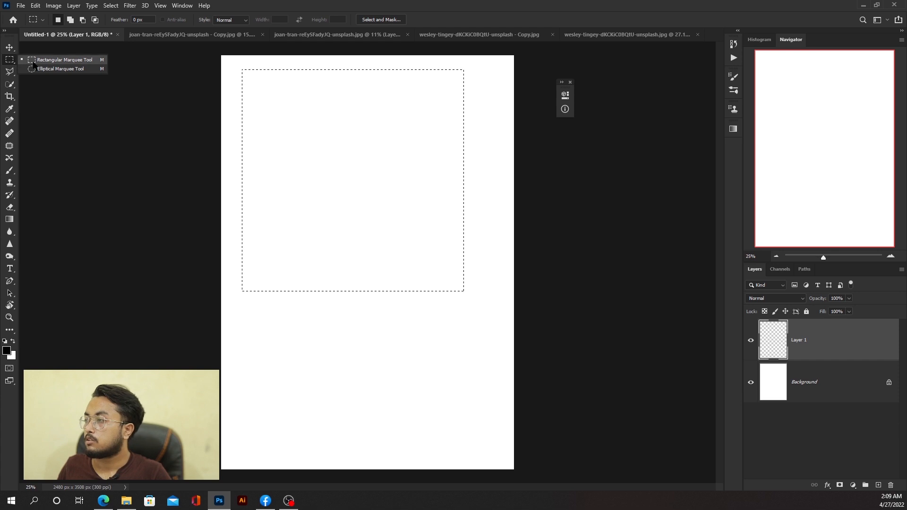
click(56, 69)
click(263, 81)
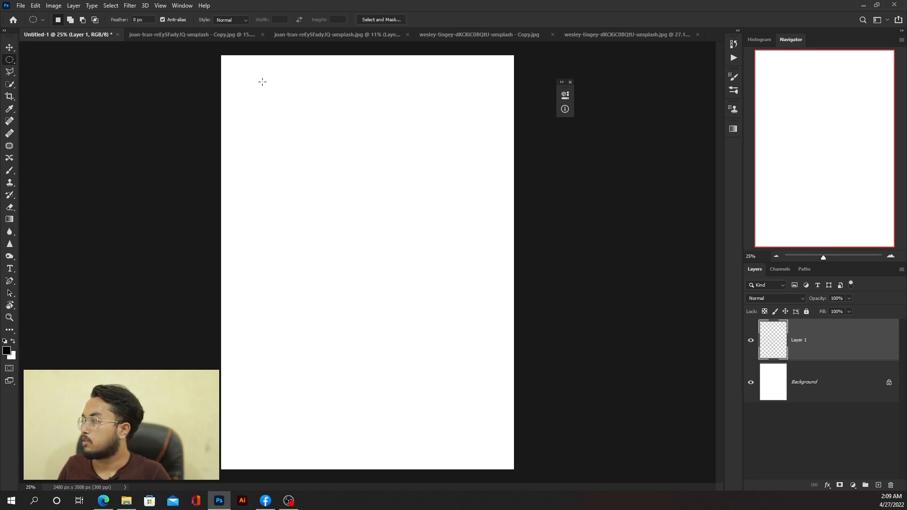
drag(263, 82, 478, 302)
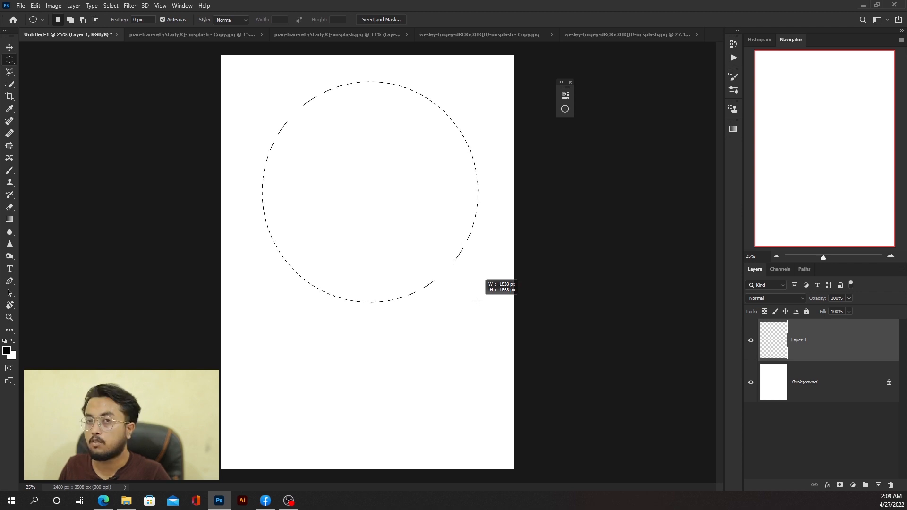
key(ctrl+d)
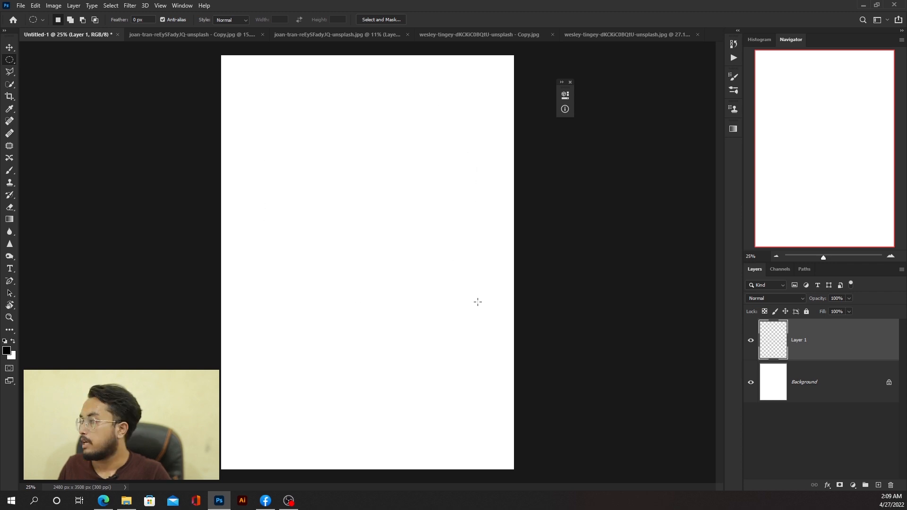
- Restore the cleared elliptical selection, and replace it with another elliptical selection on the upper page
key(ctrl+z)
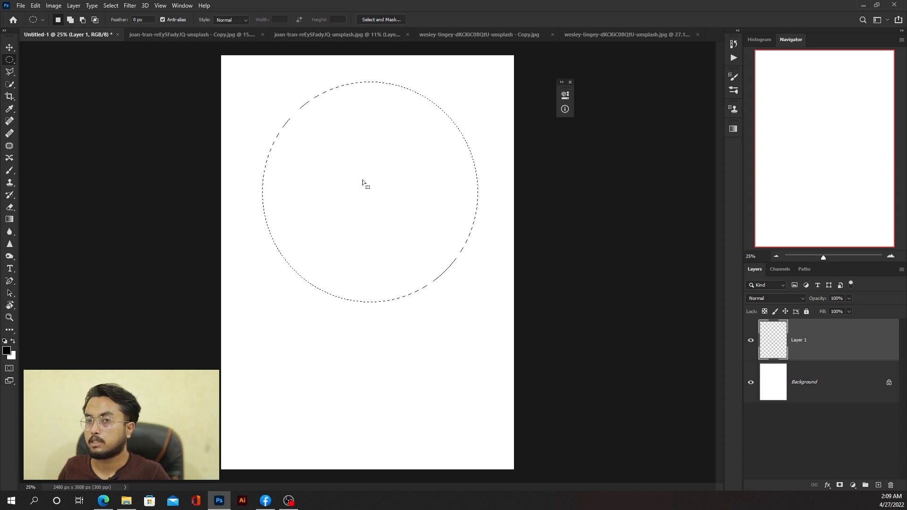
click(260, 86)
drag(259, 86, 464, 336)
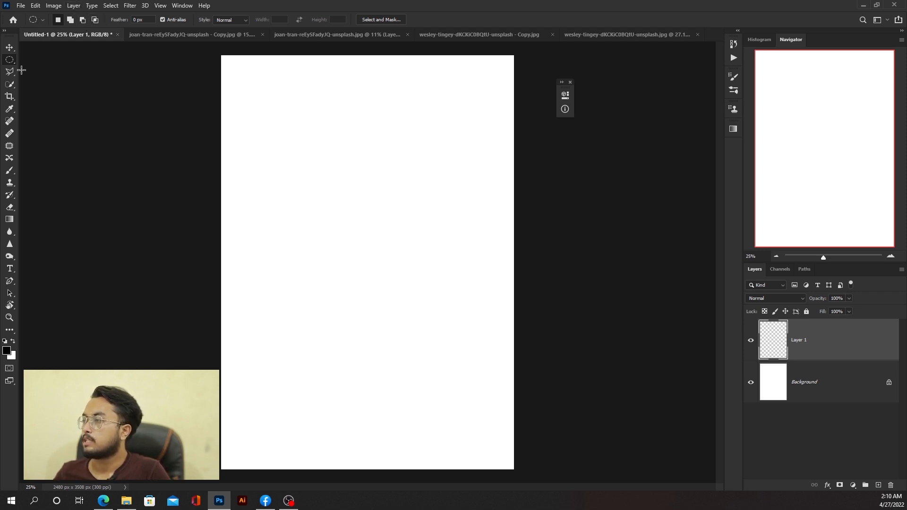
- Switch back to the Rectangular Marquee and draw a wide selection on the upper half of the page
right_click(9, 60)
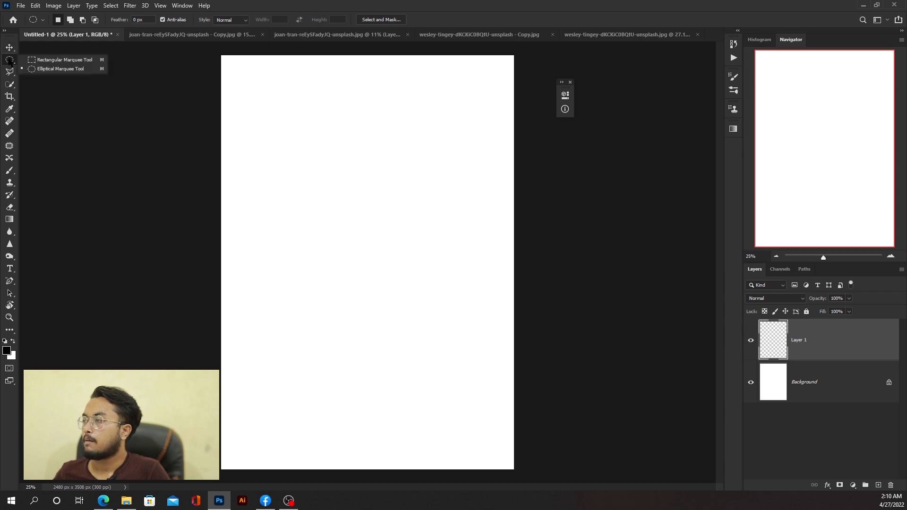
click(34, 61)
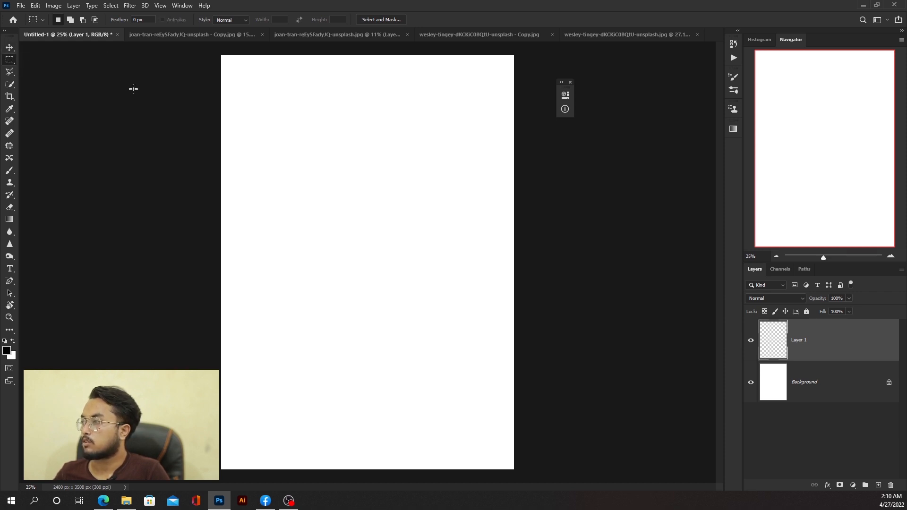
drag(260, 86, 467, 231)
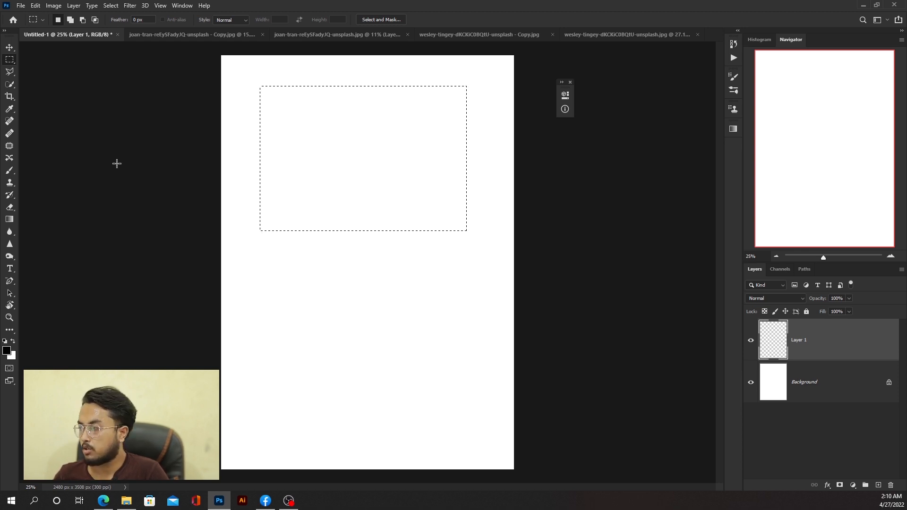
- In New Selection mode, draw a rectangle on the upper page, and replace it with one toward the middle right of the page
click(69, 22)
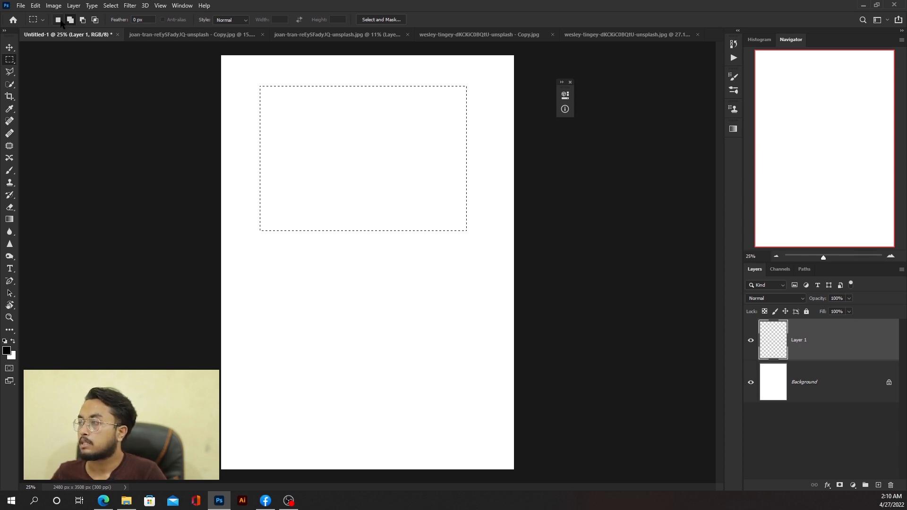
click(250, 139)
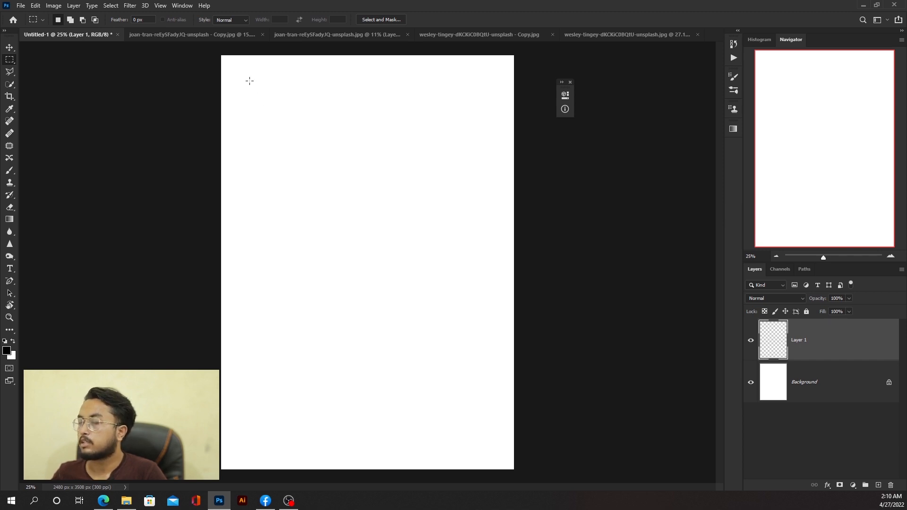
drag(250, 81, 447, 200)
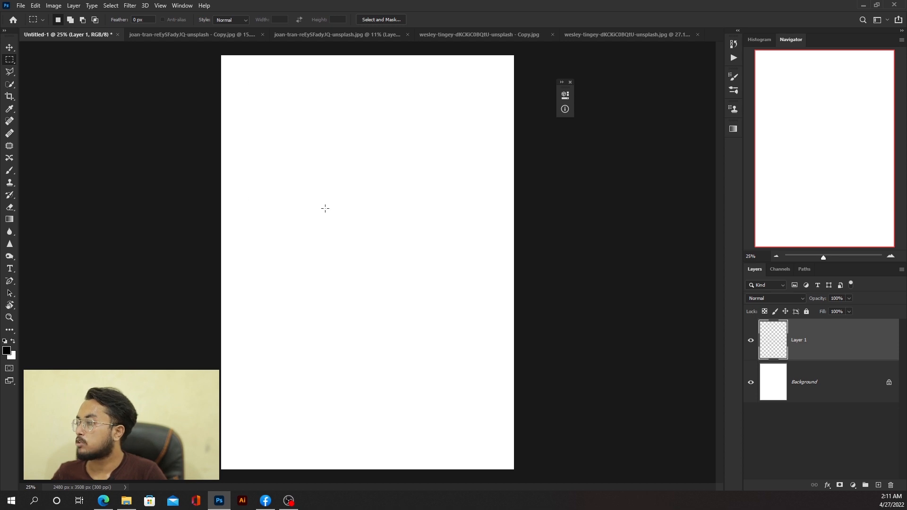
drag(325, 209, 508, 321)
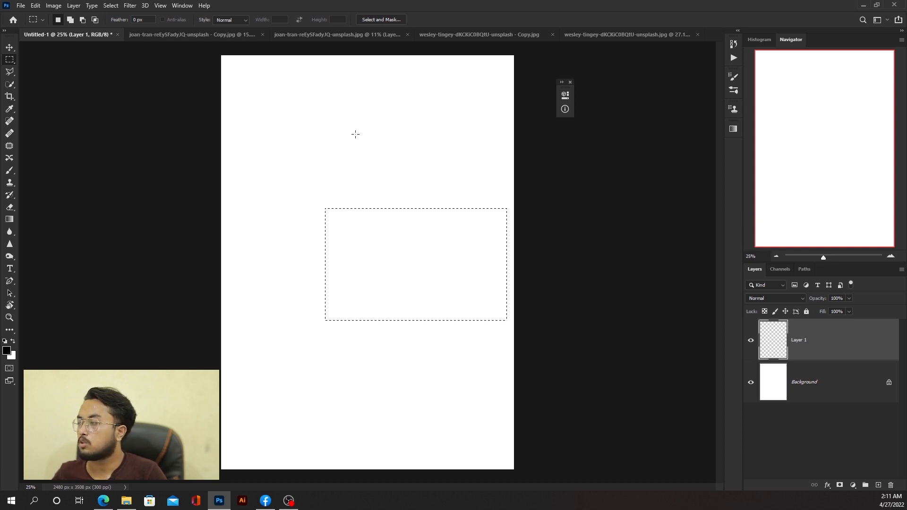
- In Add to Selection mode, add a separate rectangle on the upper page and extend the lower rectangle's left side
click(70, 20)
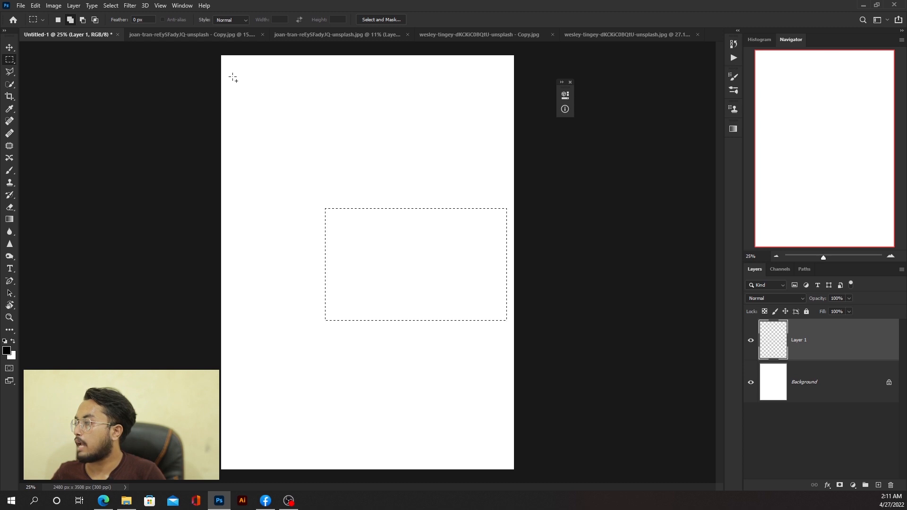
drag(233, 77, 447, 226)
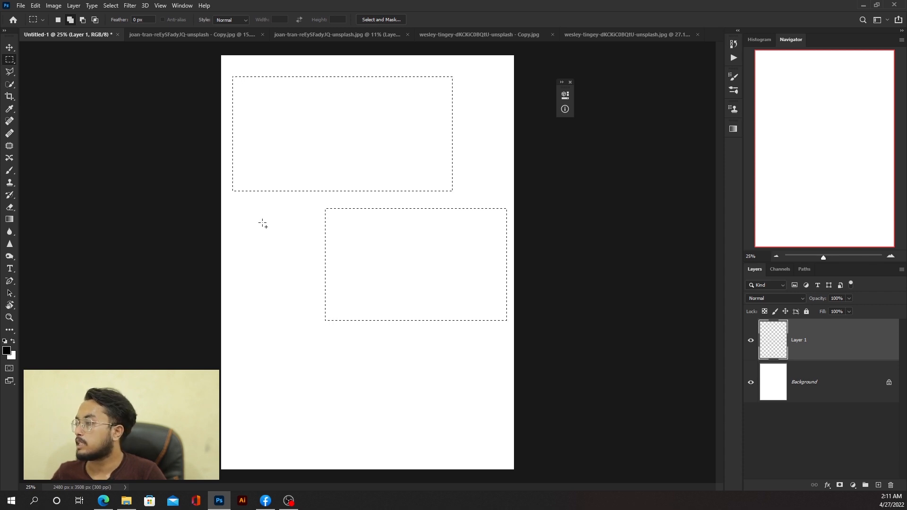
drag(291, 242, 348, 280)
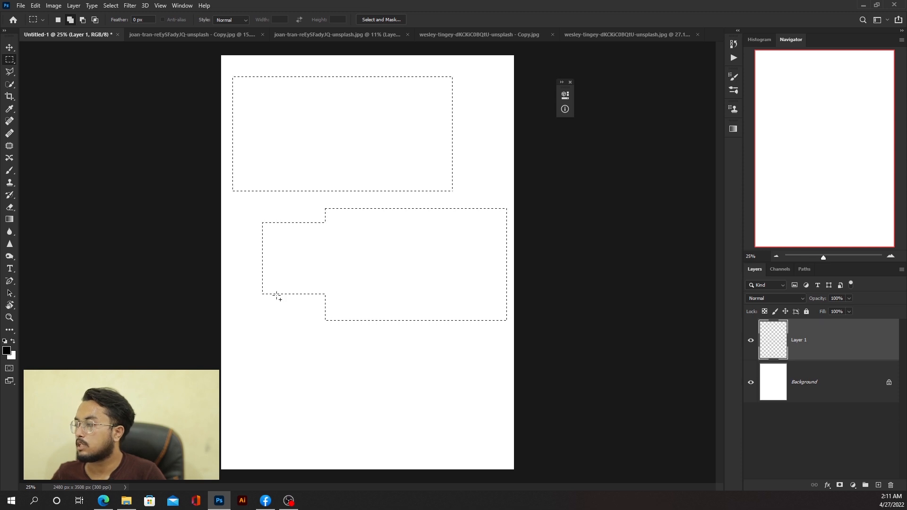
- In Subtract from Selection mode, cut off the lower shape's left extension and a notch from its middle, and deselect everything
click(82, 21)
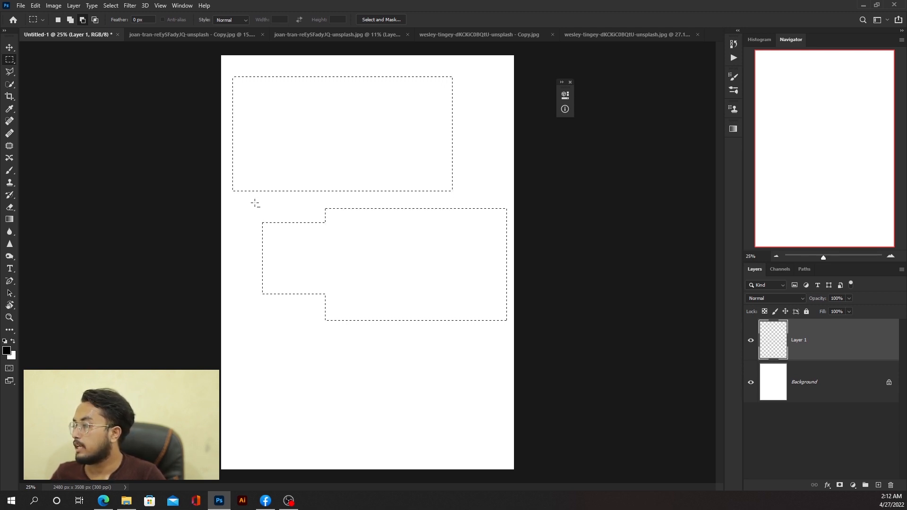
drag(255, 204, 329, 316)
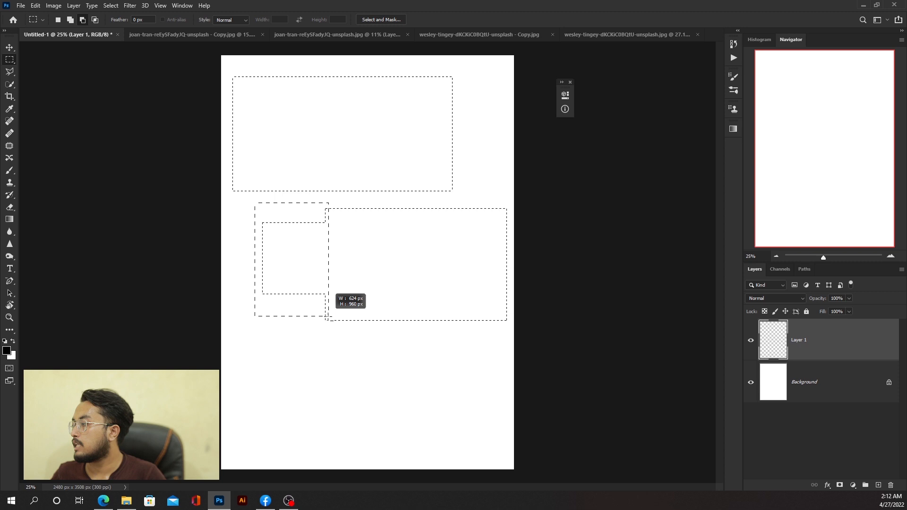
drag(328, 316, 332, 325)
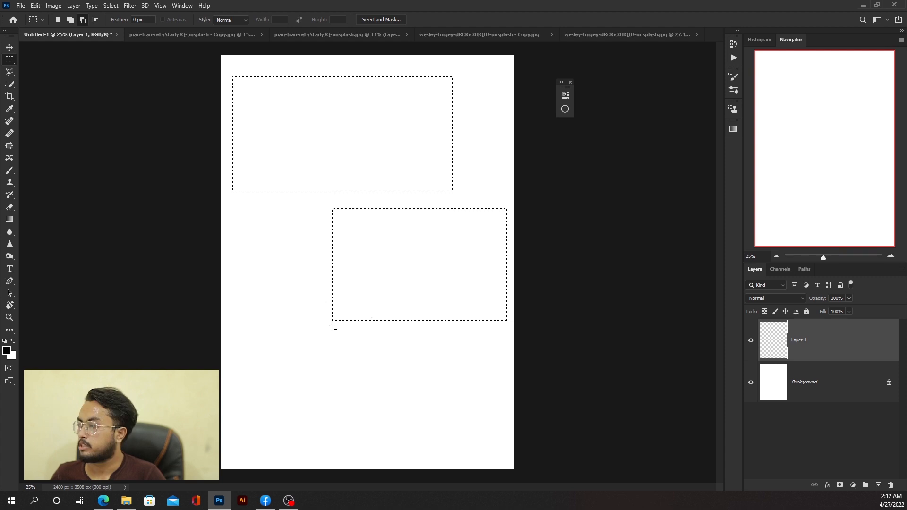
drag(271, 227, 480, 295)
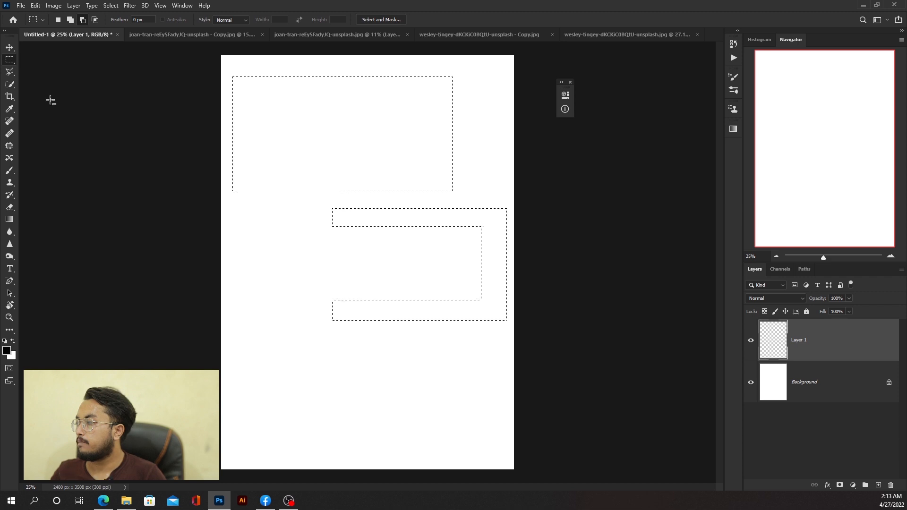
key(ctrl+d)
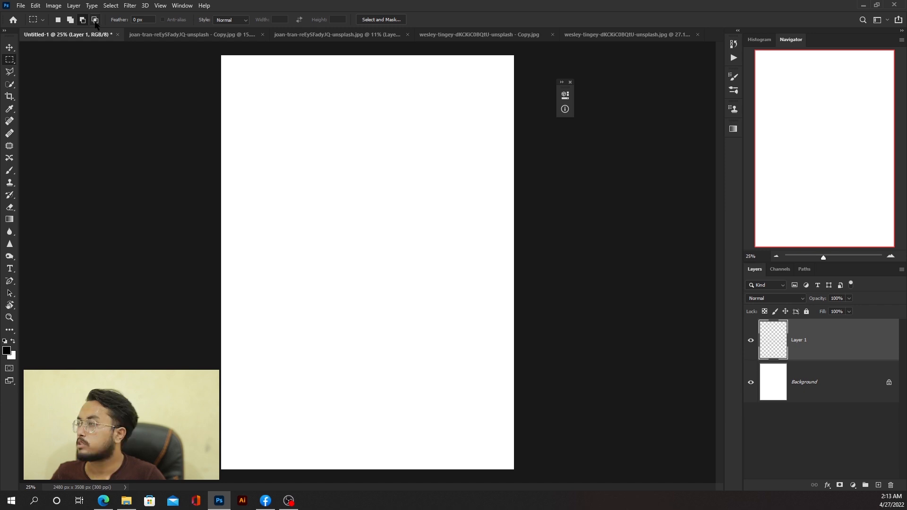
- In Intersect with Selection mode, overlap a rectangle with a second one of about 1300 × 1240 px, and deselect the result
click(95, 21)
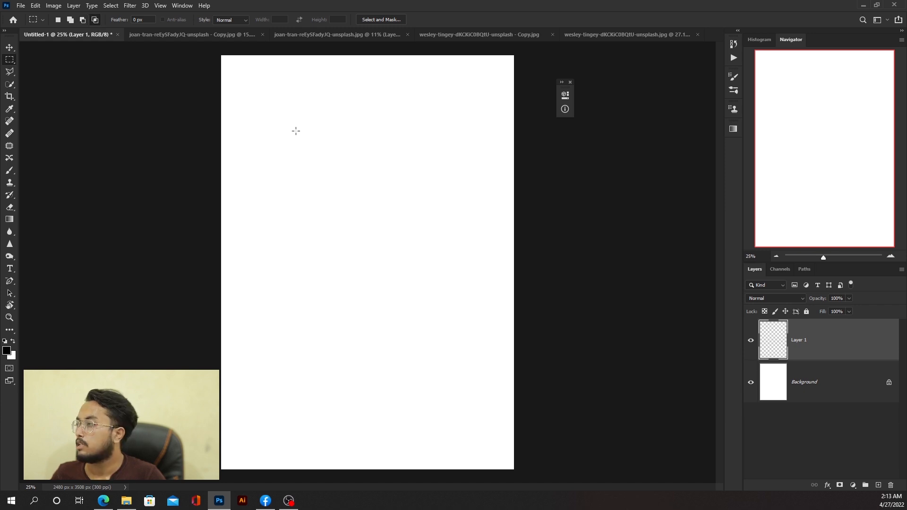
drag(244, 93, 406, 240)
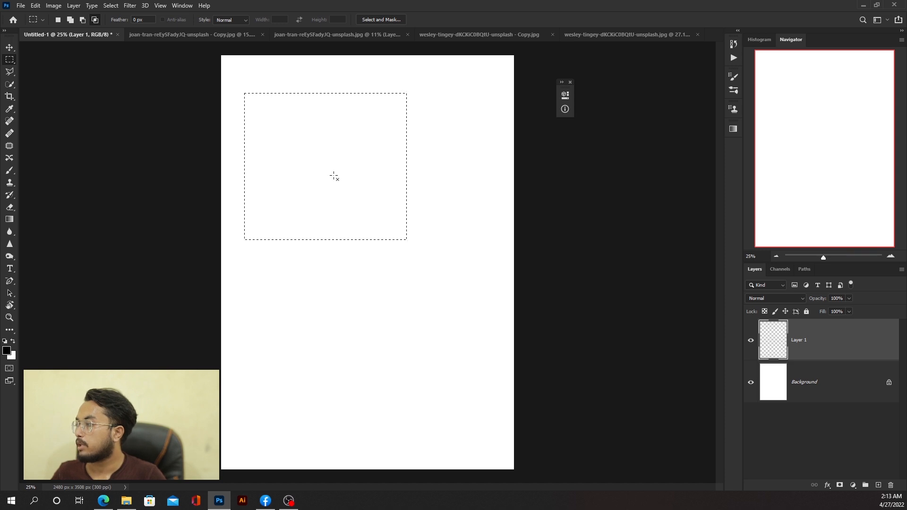
drag(334, 176, 488, 322)
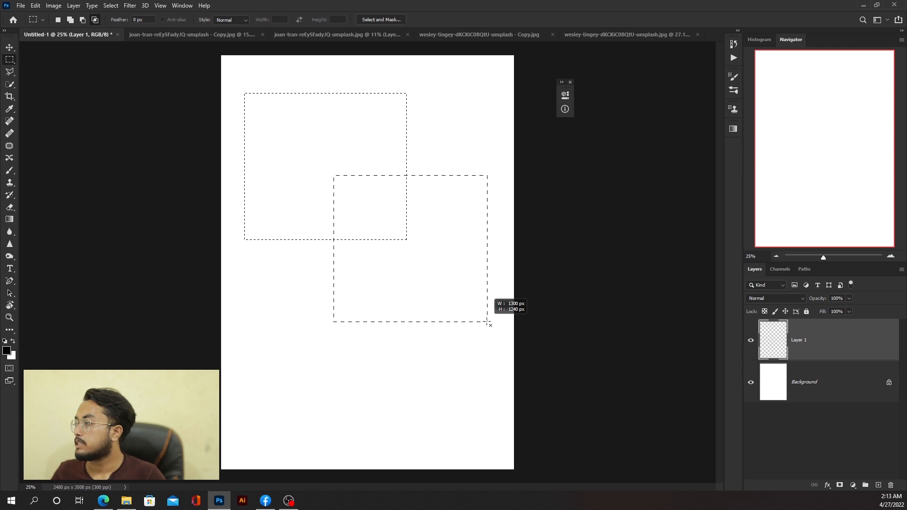
drag(488, 323, 488, 322)
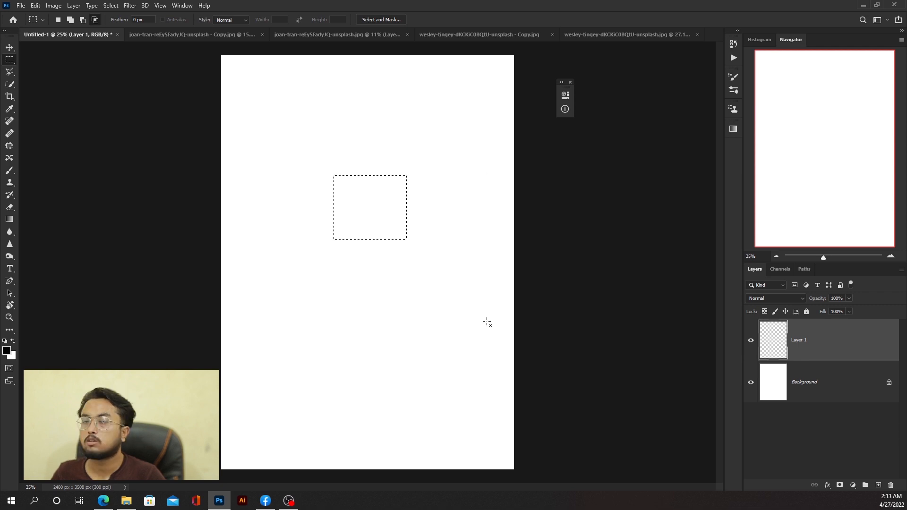
key(ctrl+d)
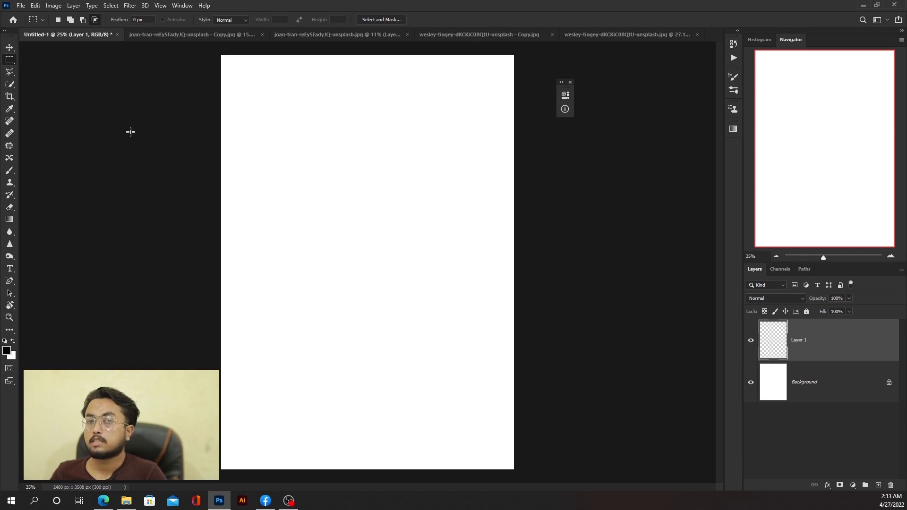
- With the Elliptical Marquee tool, draw a circle on the upper page and add overlapping circles toward the lower right and lower left
right_click(9, 61)
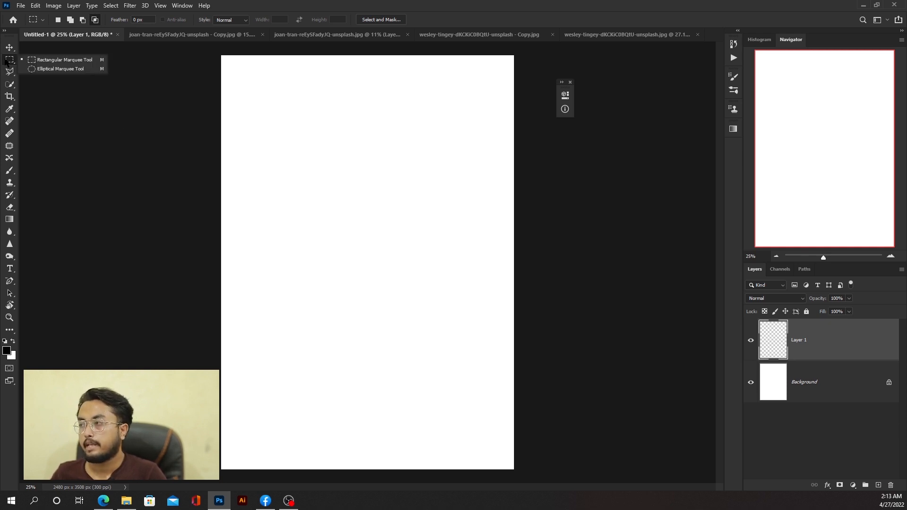
click(35, 69)
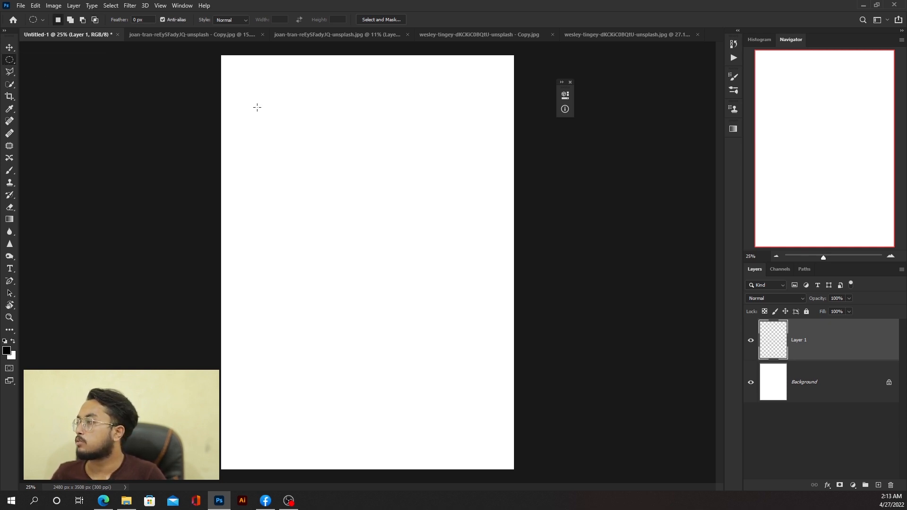
drag(257, 107, 430, 273)
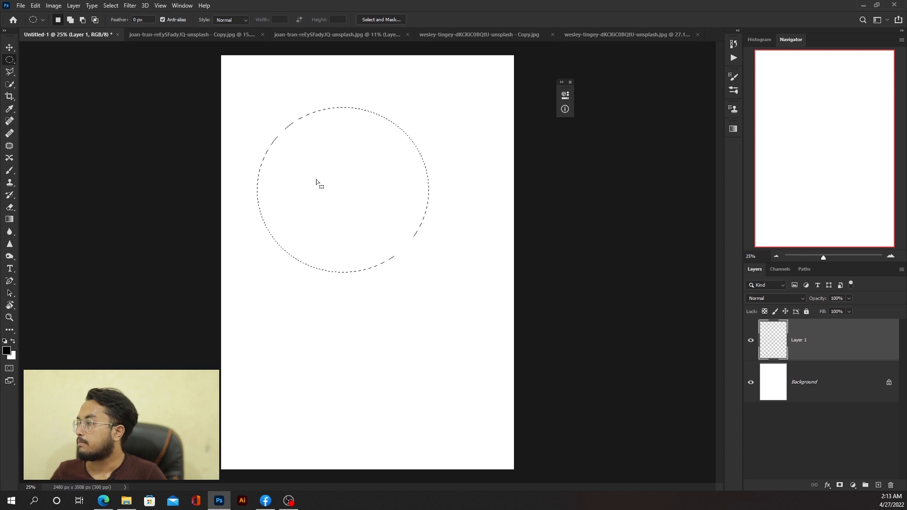
key(shift)
drag(317, 174, 488, 352)
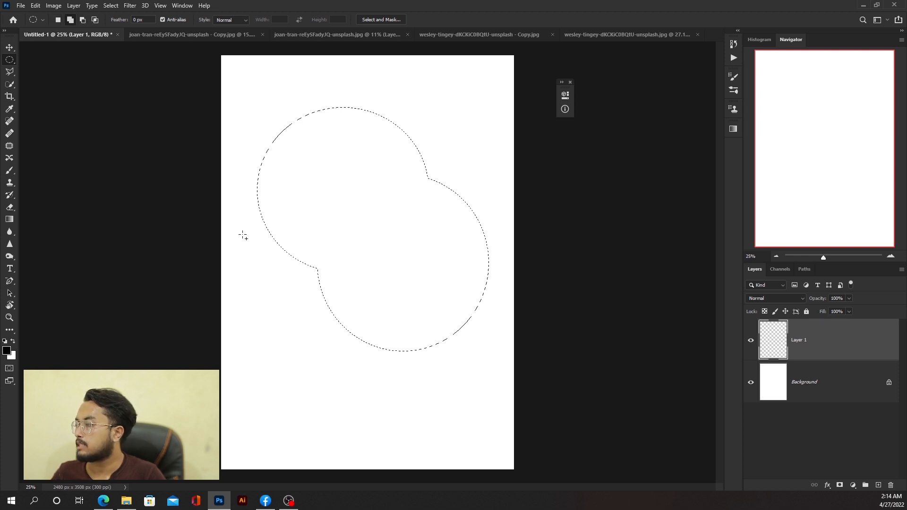
drag(243, 236, 389, 385)
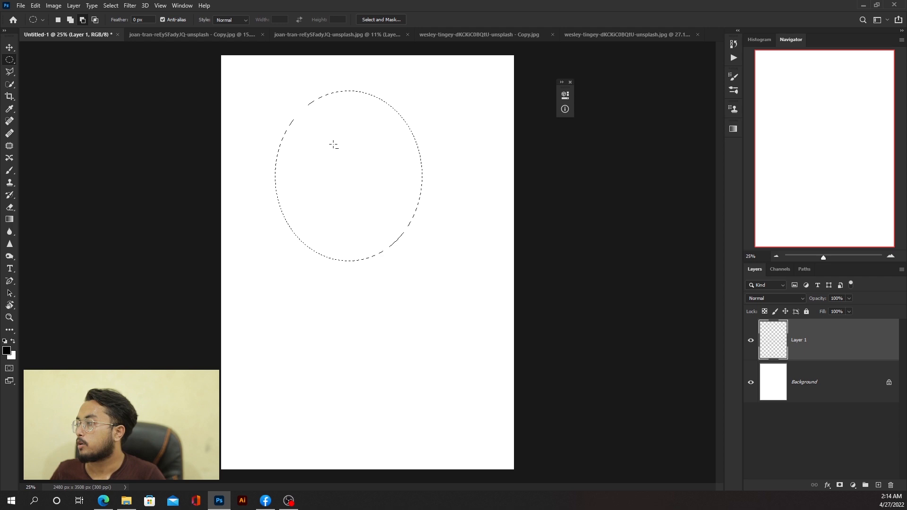
- In Subtract from Selection mode, cut the ellipse's lower right and lower left away with two overlapping ellipses, and deselect everything
drag(333, 145, 487, 337)
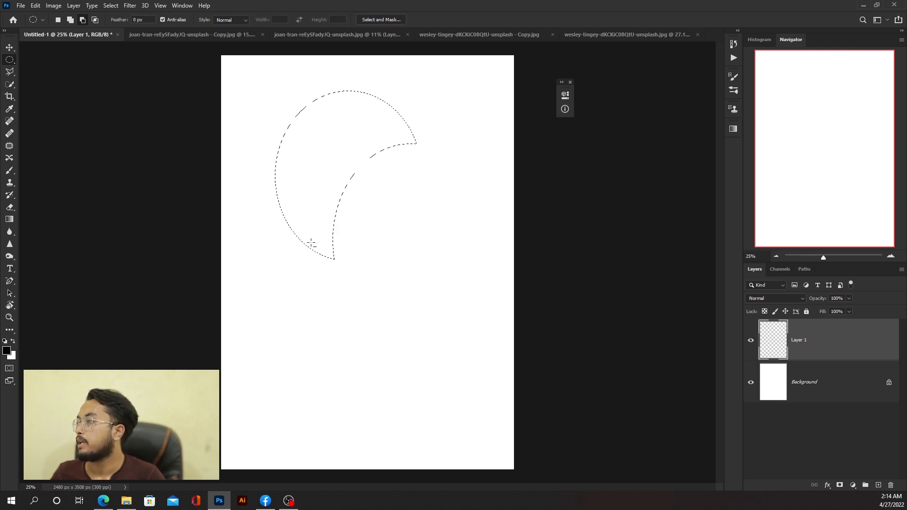
drag(239, 126, 383, 328)
key(ctrl+z)
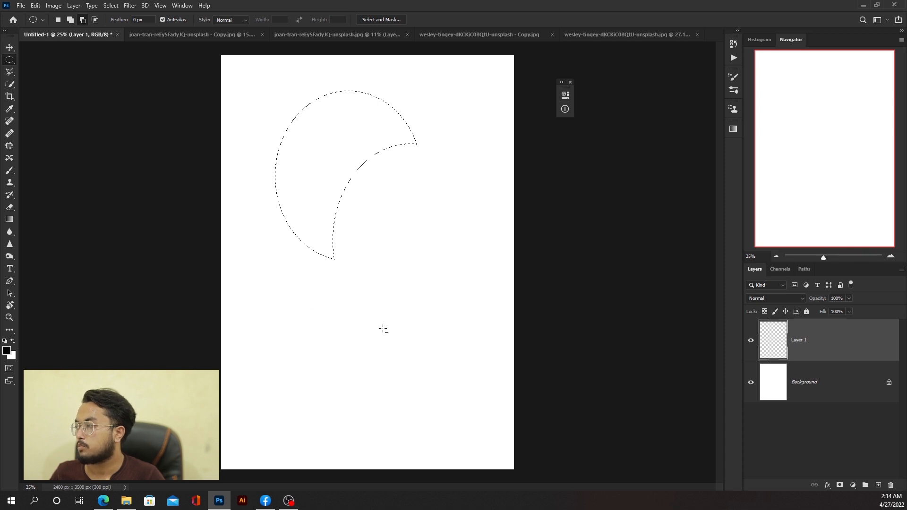
right_click(11, 59)
click(39, 62)
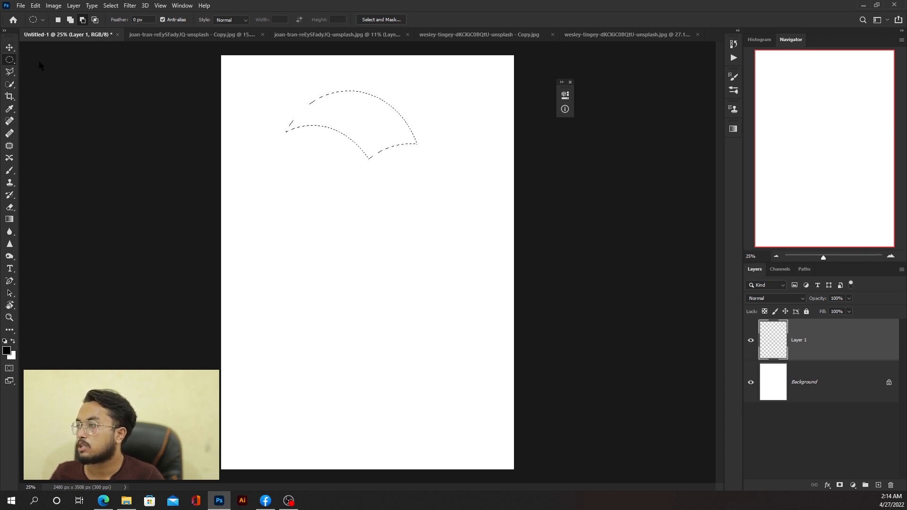
drag(258, 65, 514, 259)
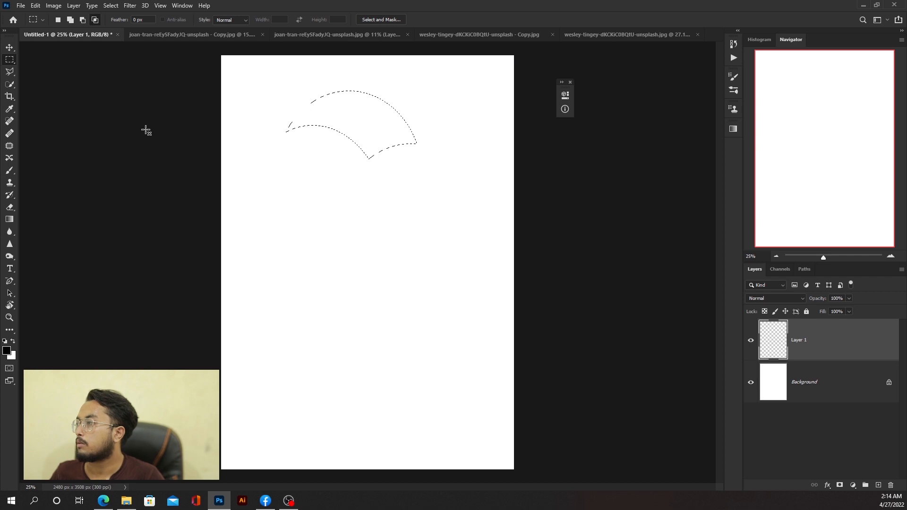
key(ctrl+d)
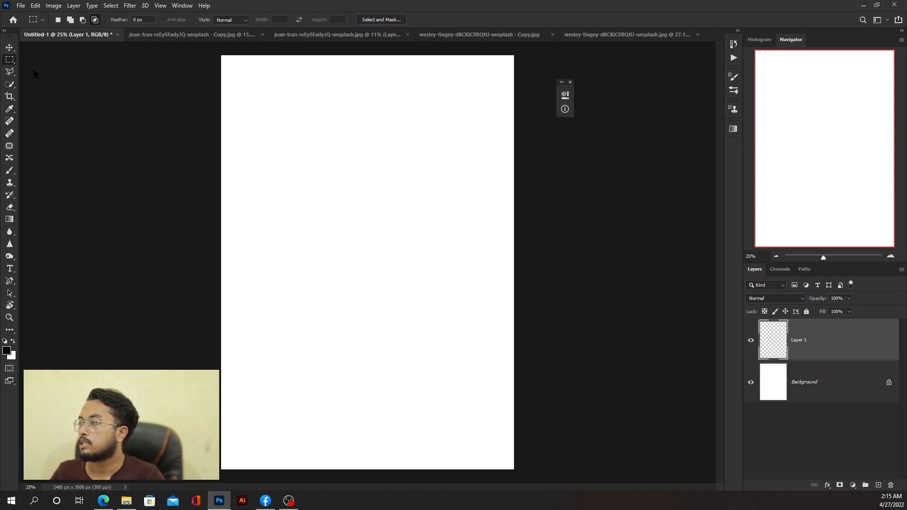
- Draw a tall elliptical selection, and in Intersect with Selection mode overlap its right side with a second tall ellipse
key(shift+m)
drag(274, 113, 422, 332)
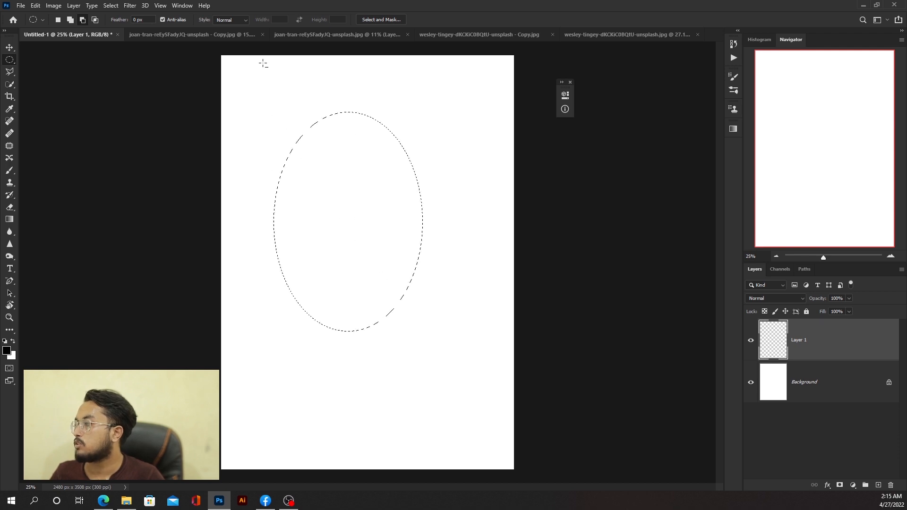
click(96, 19)
drag(488, 119, 339, 352)
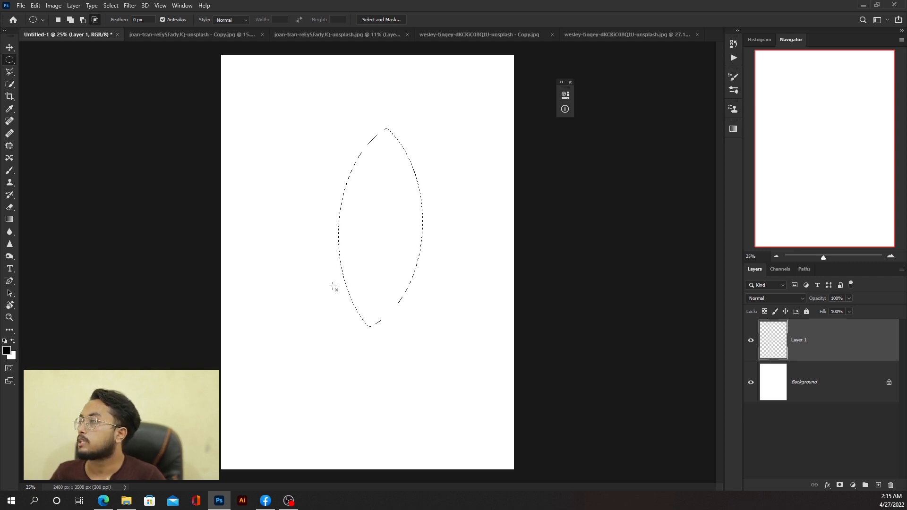
- Deselect the lens-shaped selection, undo that to restore it, and deselect it again
click(108, 6)
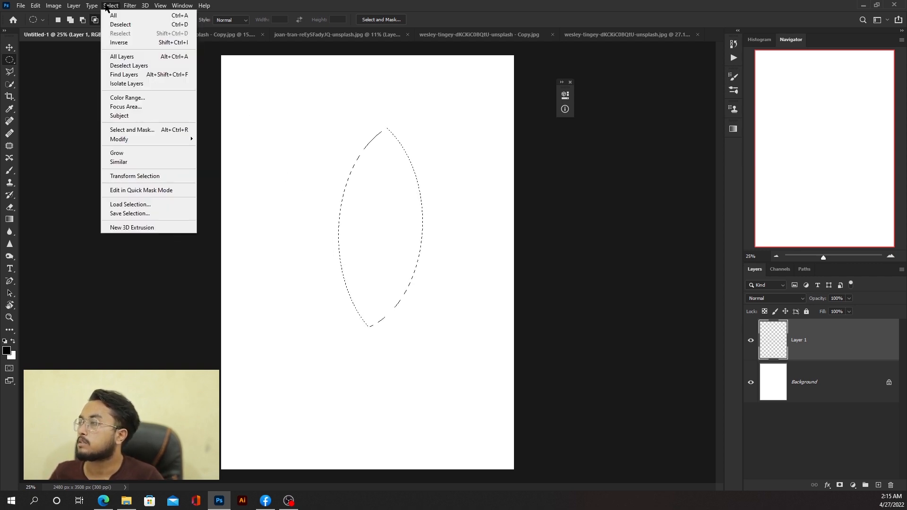
click(160, 25)
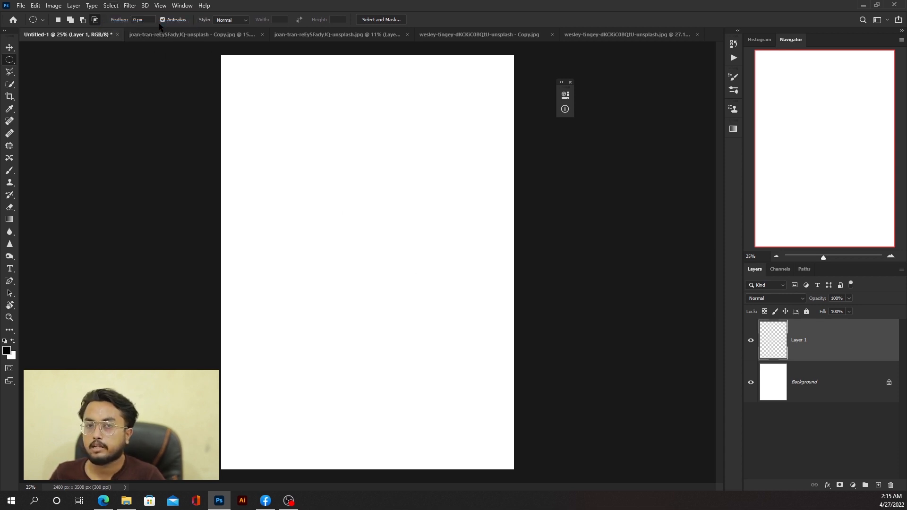
key(ctrl+z)
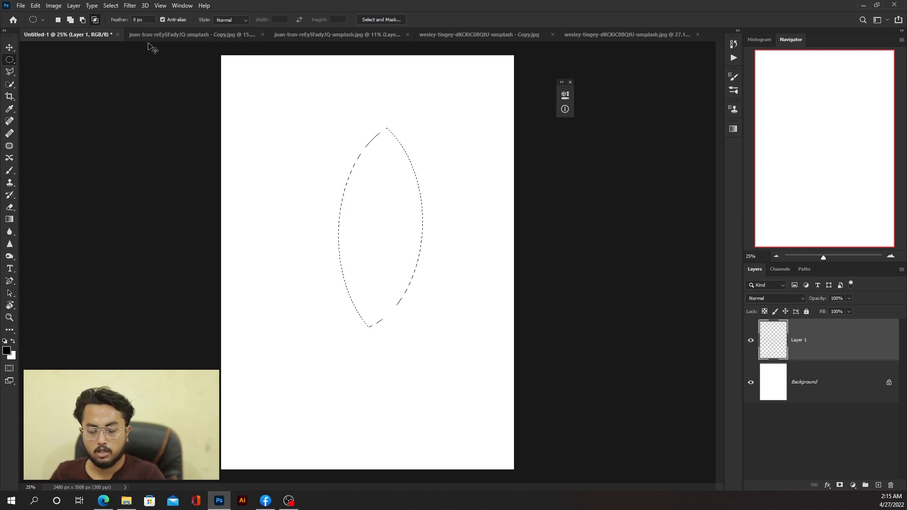
key(ctrl+d)
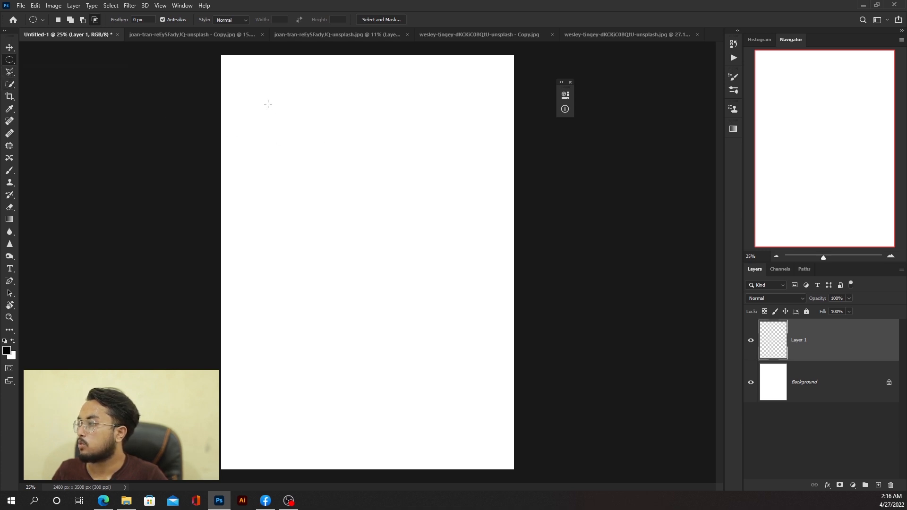
- With the Lasso tool, draw a rounded freehand selection on the upper page, and replace it with another one further left
click(10, 72)
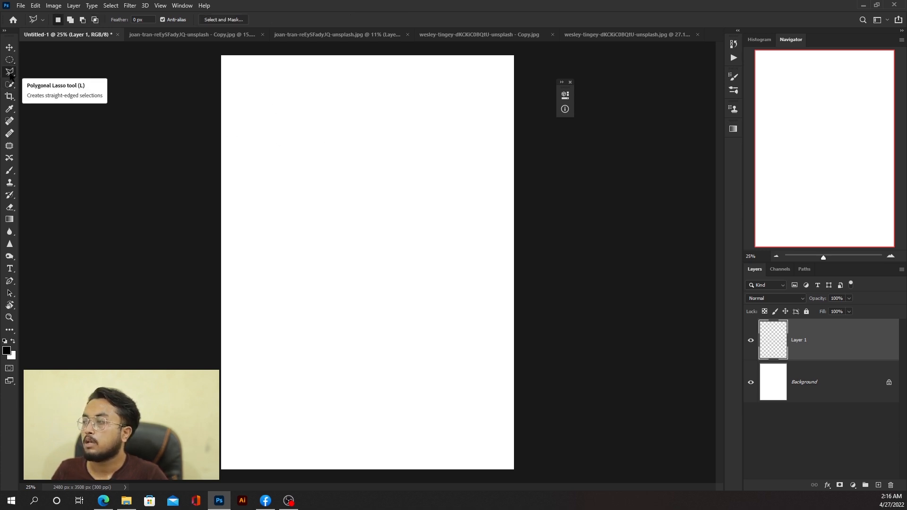
right_click(10, 73)
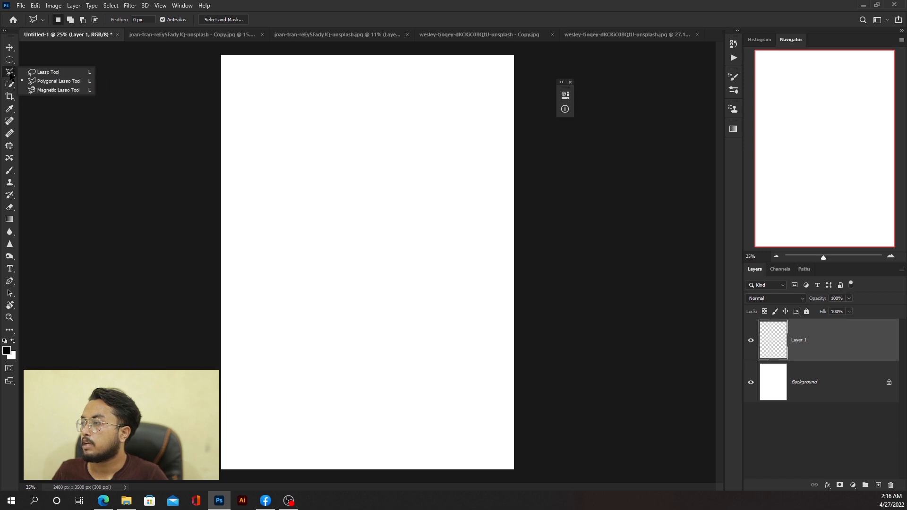
click(45, 73)
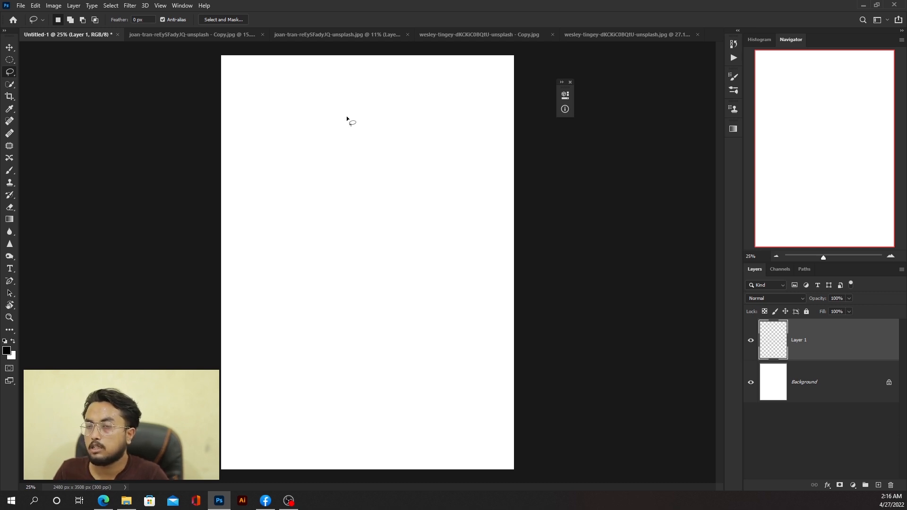
mouse_move(361, 108)
mouse_down()
mouse_move(316, 121)
mouse_move(303, 141)
mouse_move(301, 176)
mouse_move(323, 221)
mouse_move(382, 240)
mouse_move(420, 207)
mouse_move(376, 116)
mouse_up()
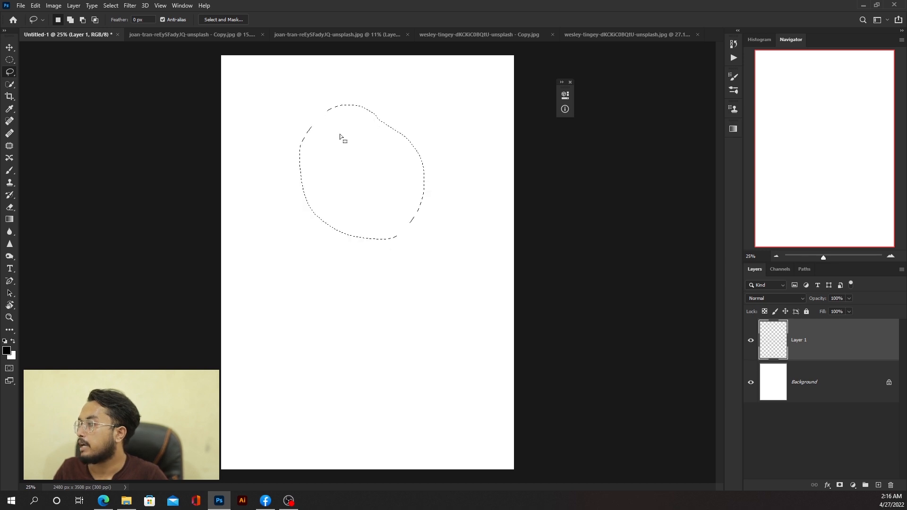
click(282, 124)
mouse_move(282, 123)
mouse_down()
mouse_move(263, 181)
mouse_move(283, 124)
mouse_up()
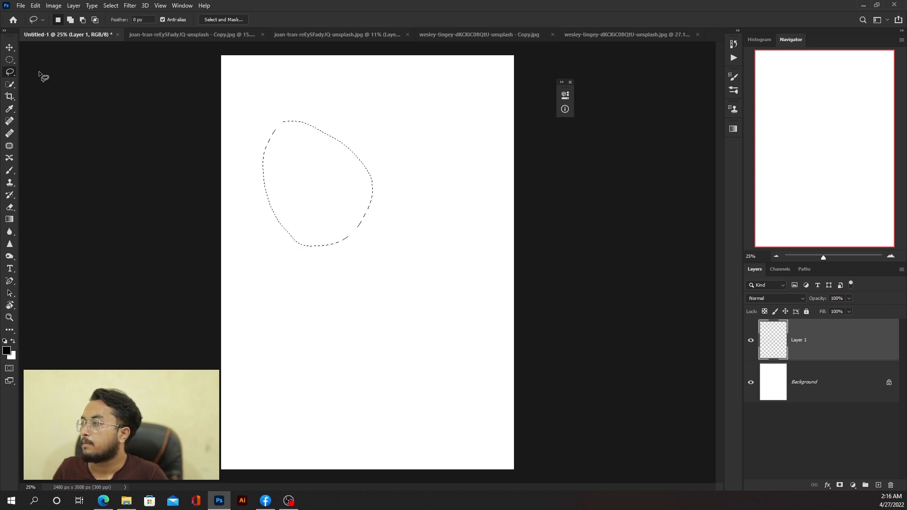
- Deselect the freehand shape and draw a closed five-sided diamond selection on the upper page with the Polygonal Lasso tool
right_click(10, 73)
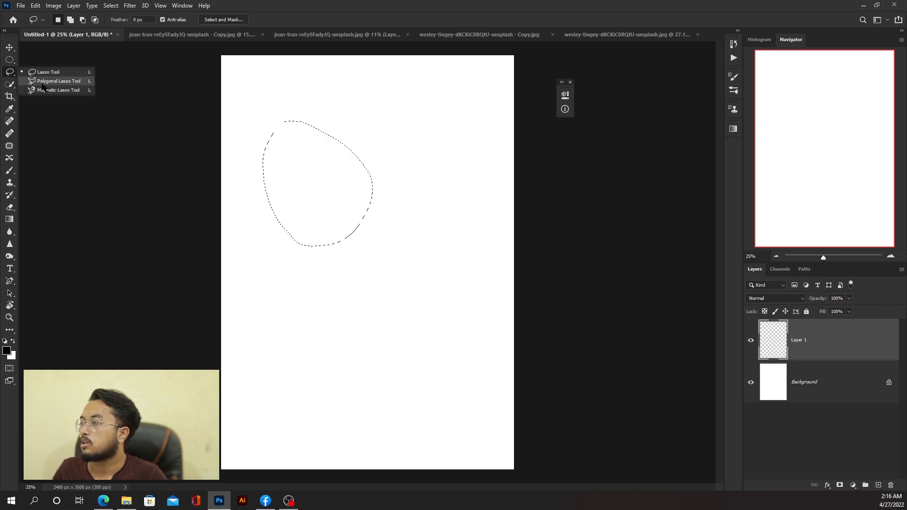
click(44, 82)
key(ctrl+d)
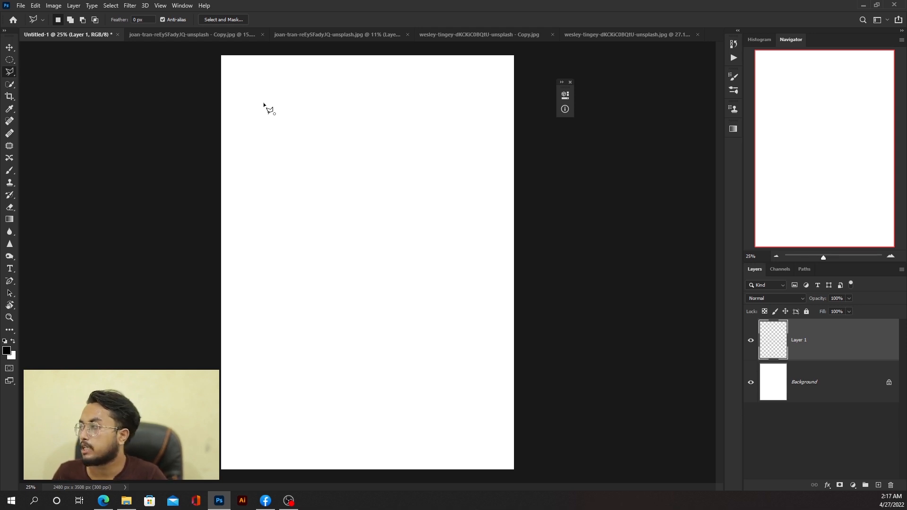
click(264, 103)
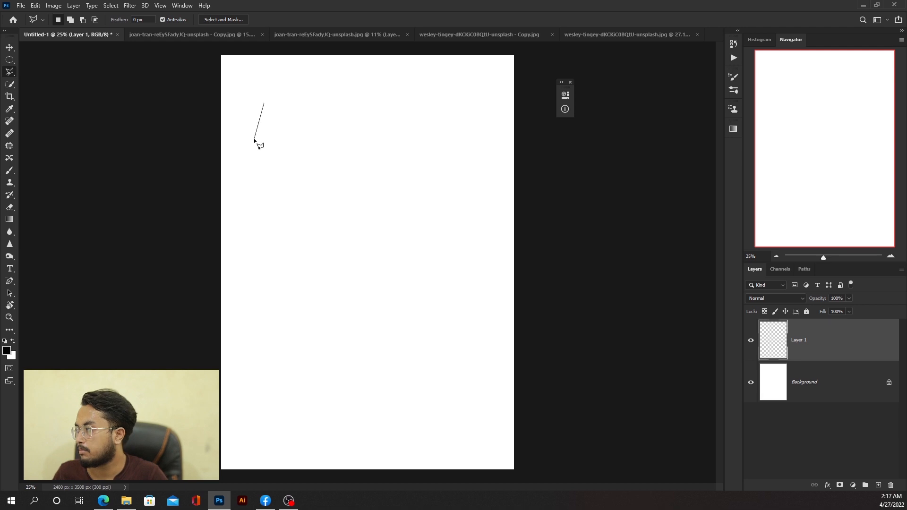
key(Escape)
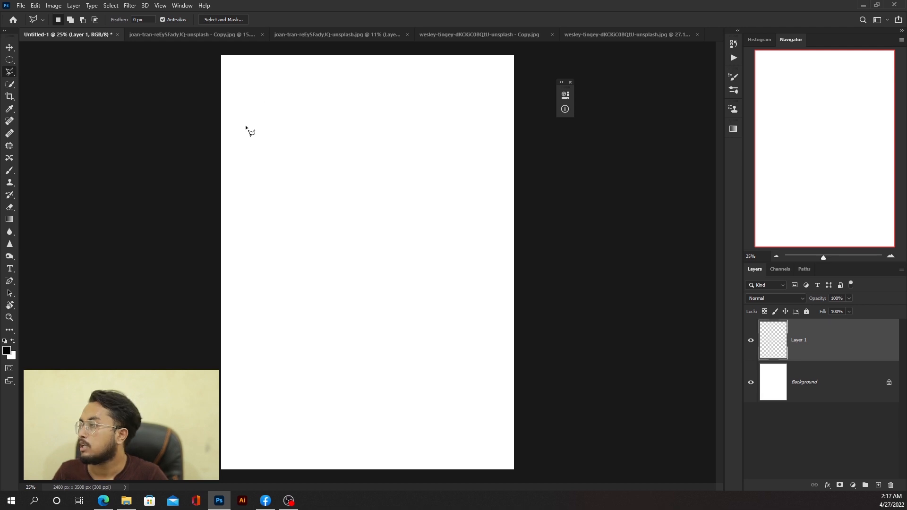
click(303, 105)
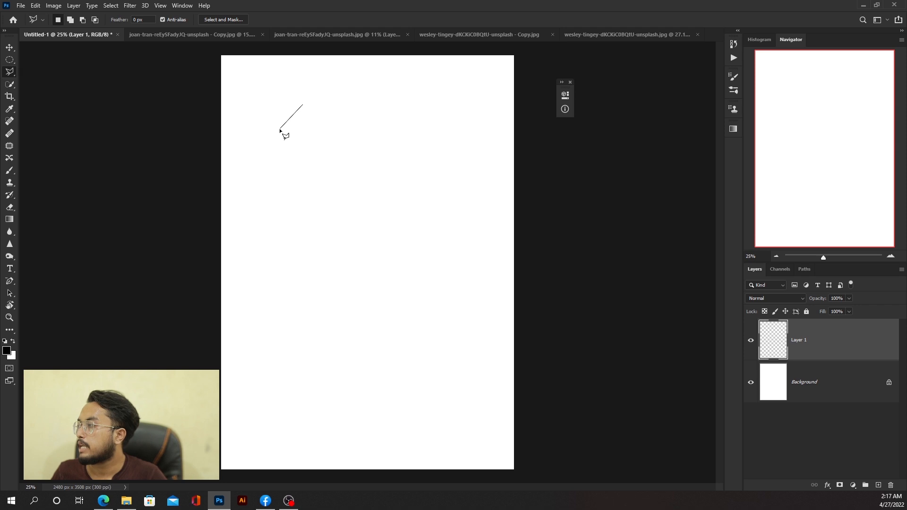
click(280, 129)
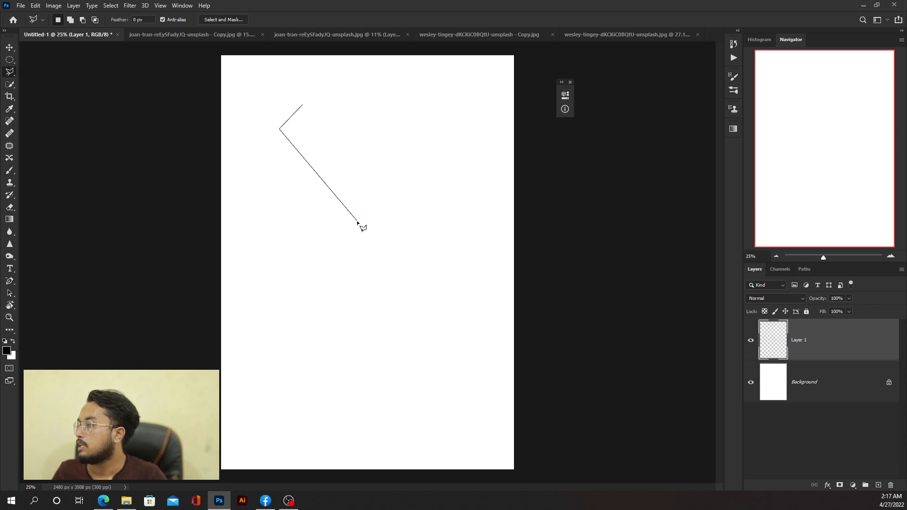
click(358, 221)
click(426, 131)
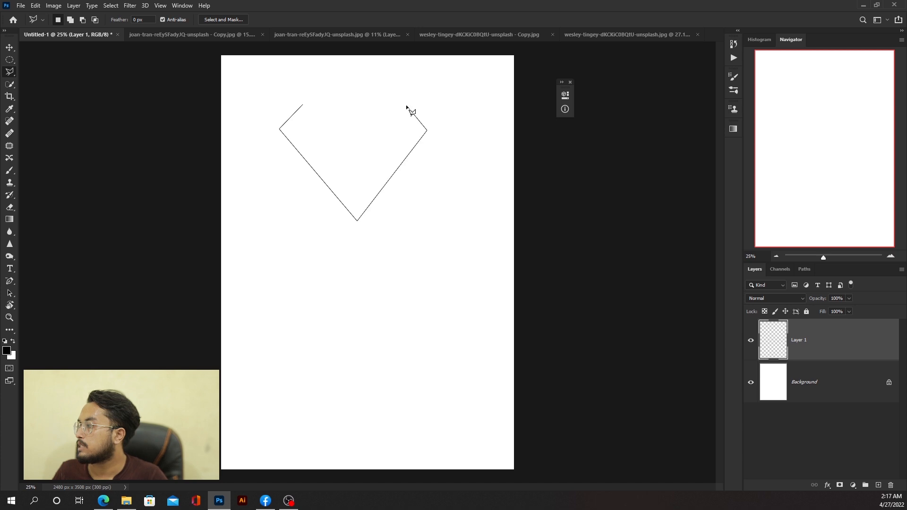
click(406, 105)
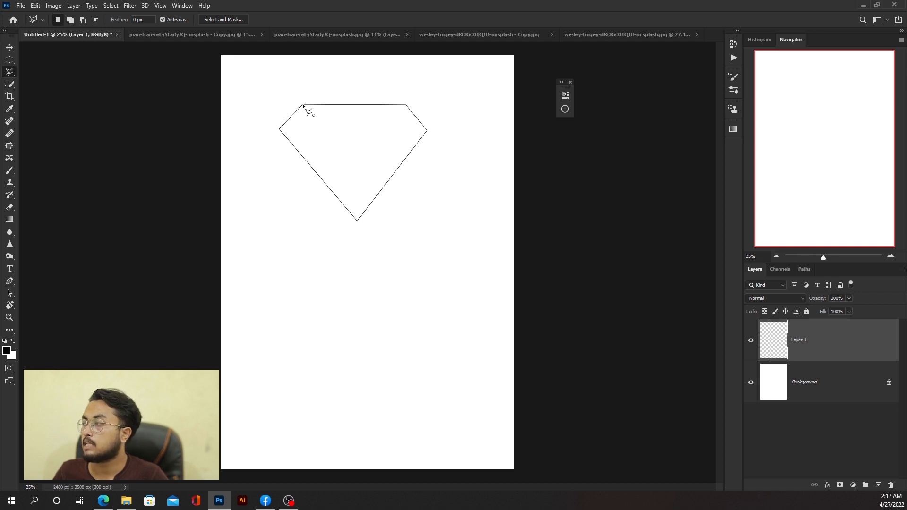
click(305, 107)
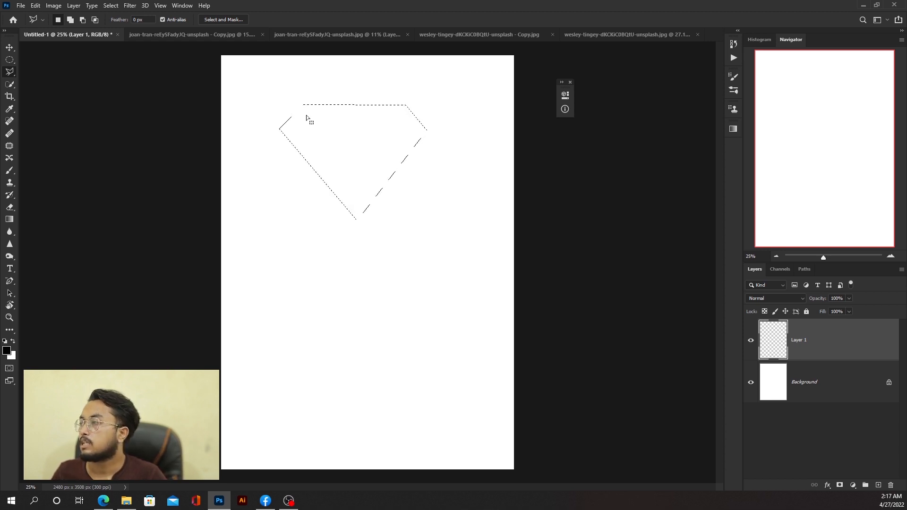
- In Subtract from Selection mode, cut a slightly smaller five-sided diamond out of the selection to leave a thin outline
click(83, 21)
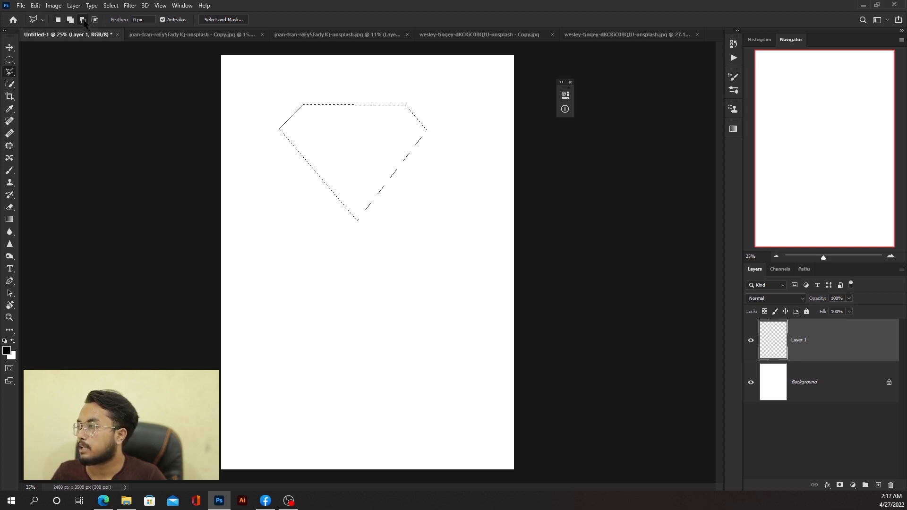
click(306, 115)
click(291, 128)
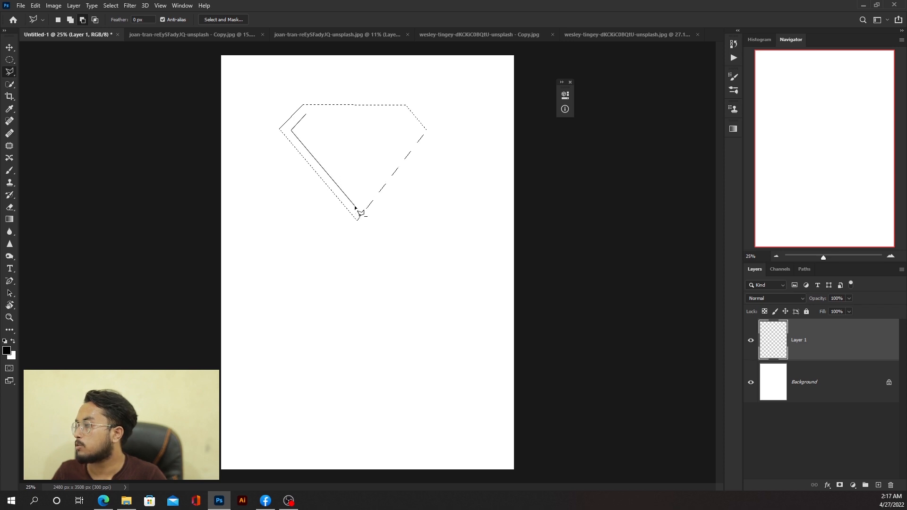
click(356, 205)
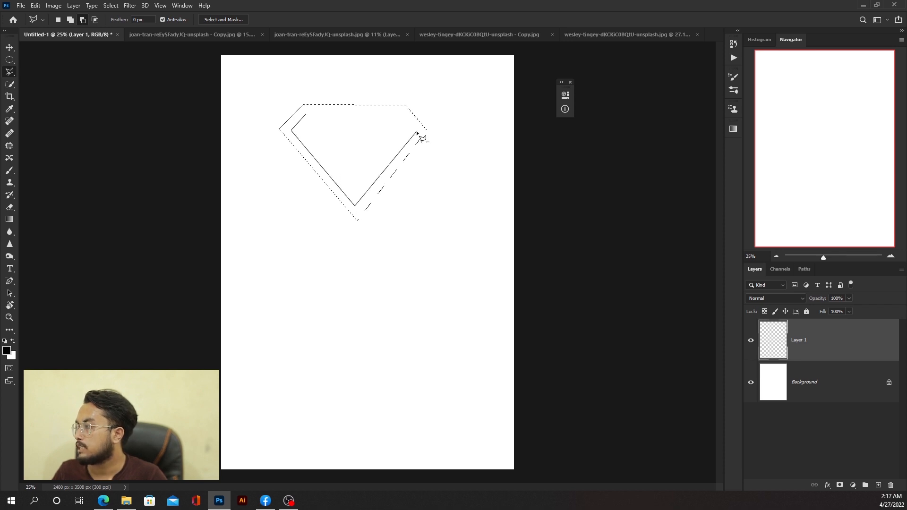
click(416, 133)
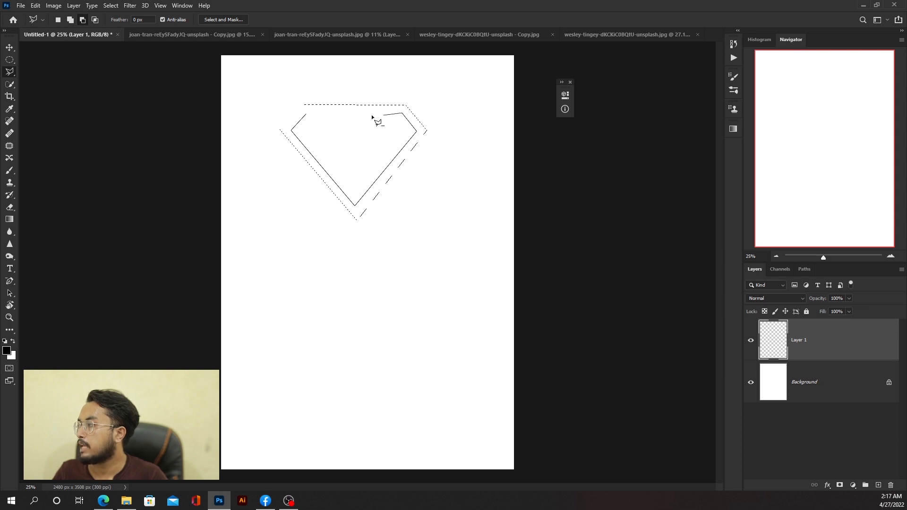
click(307, 116)
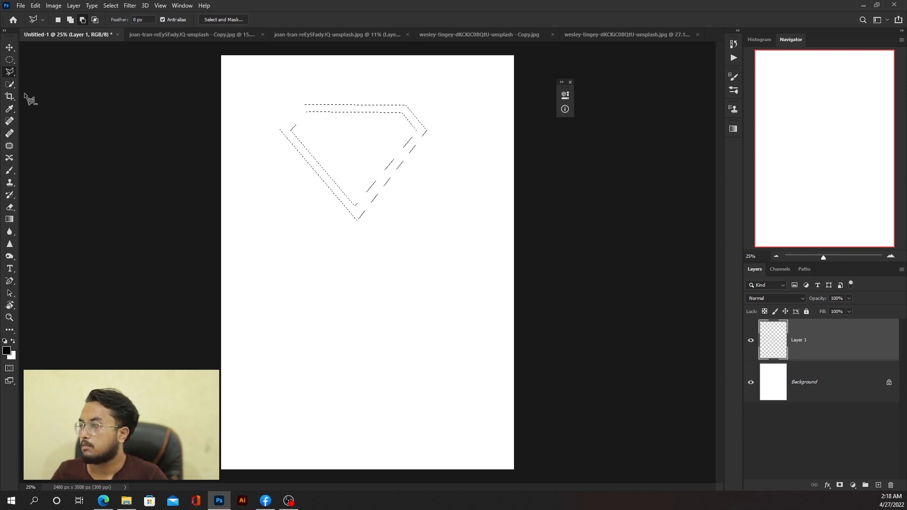
click(317, 251)
click(270, 308)
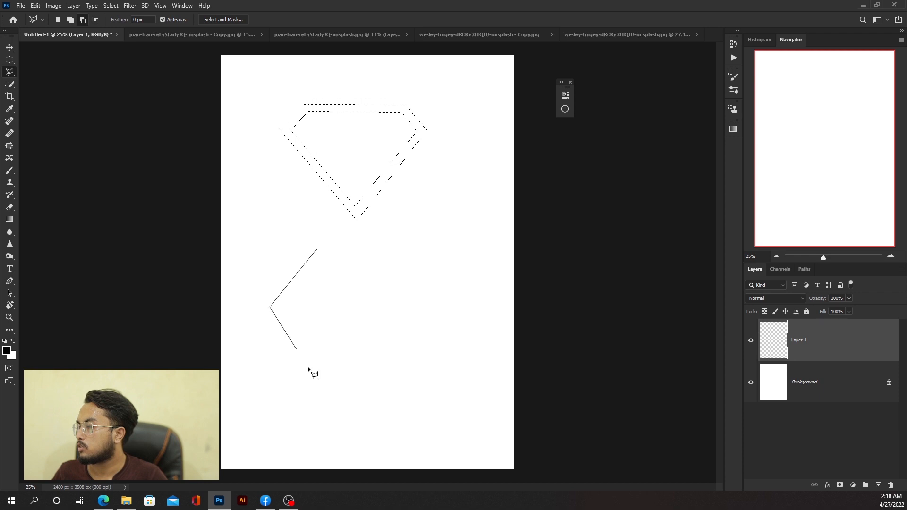
click(392, 436)
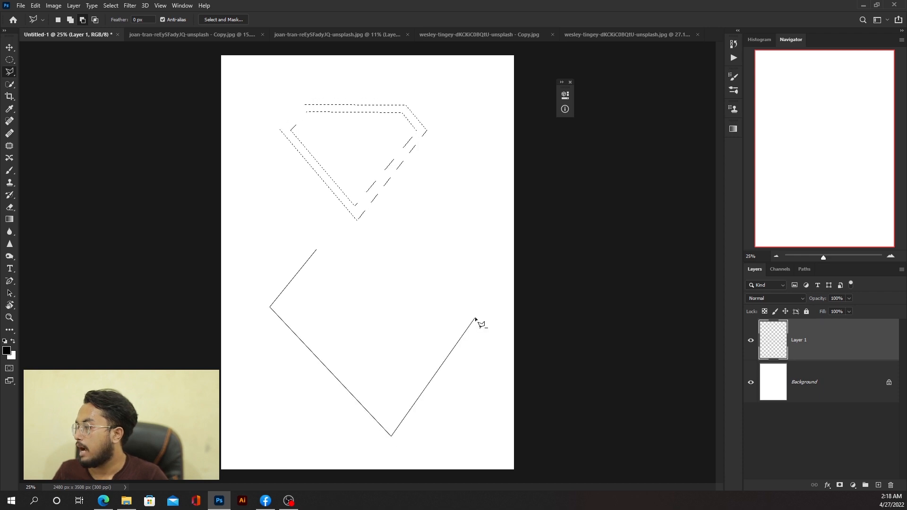
click(475, 318)
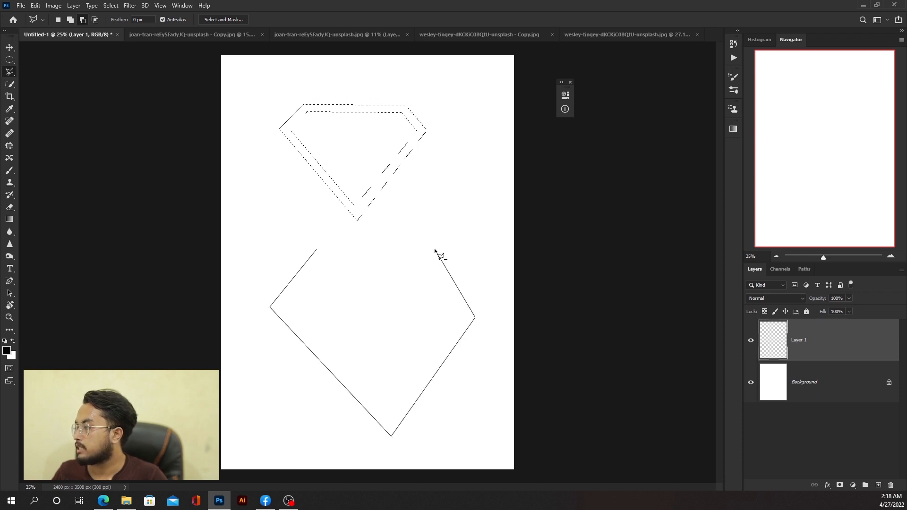
click(435, 250)
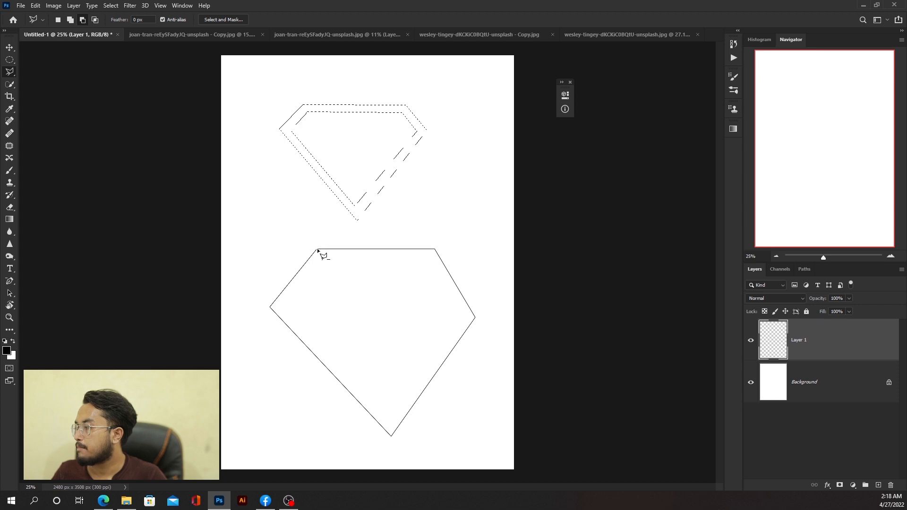
key(Escape)
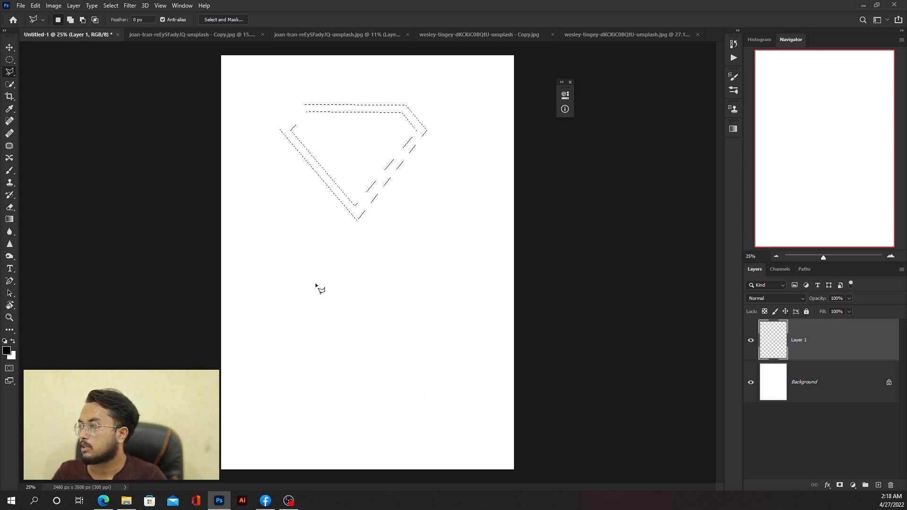
- In New Selection mode, replace the outline with a large five-sided diamond selection on the lower page using the Polygonal Lasso tool
click(278, 258)
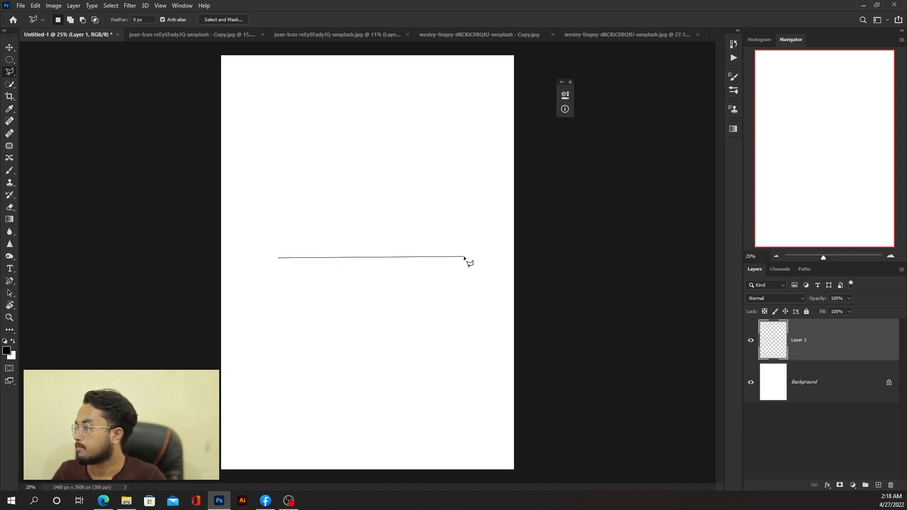
click(465, 257)
click(494, 293)
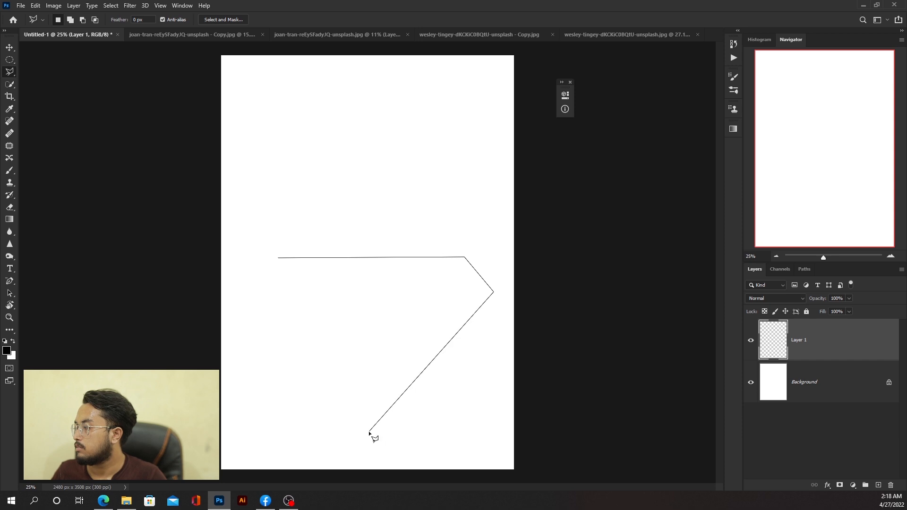
click(369, 431)
click(249, 288)
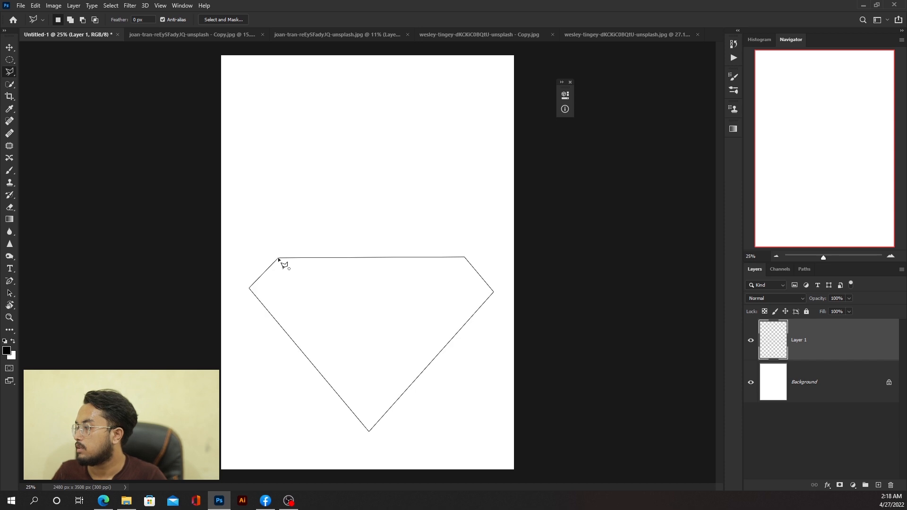
click(280, 261)
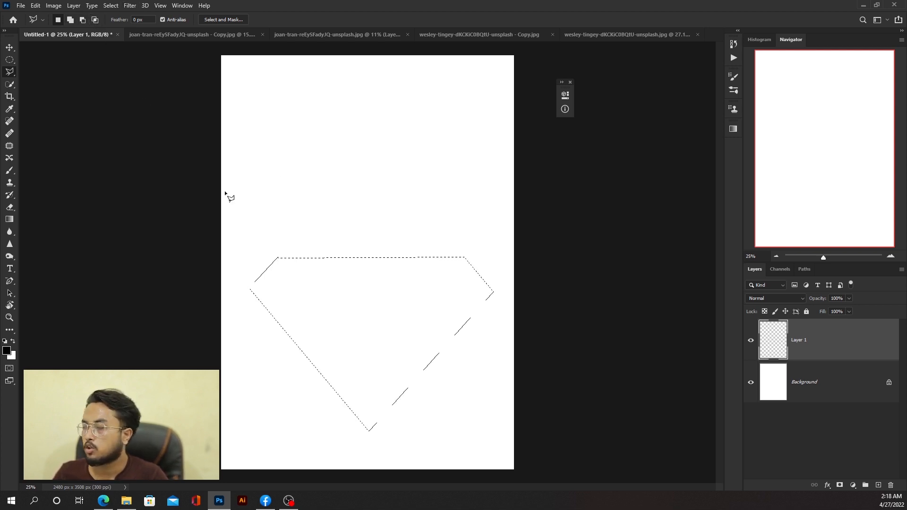
- Add a second, smaller five-sided diamond above the selection, overlapping its upper edge so both shapes merge into one
key(shift)
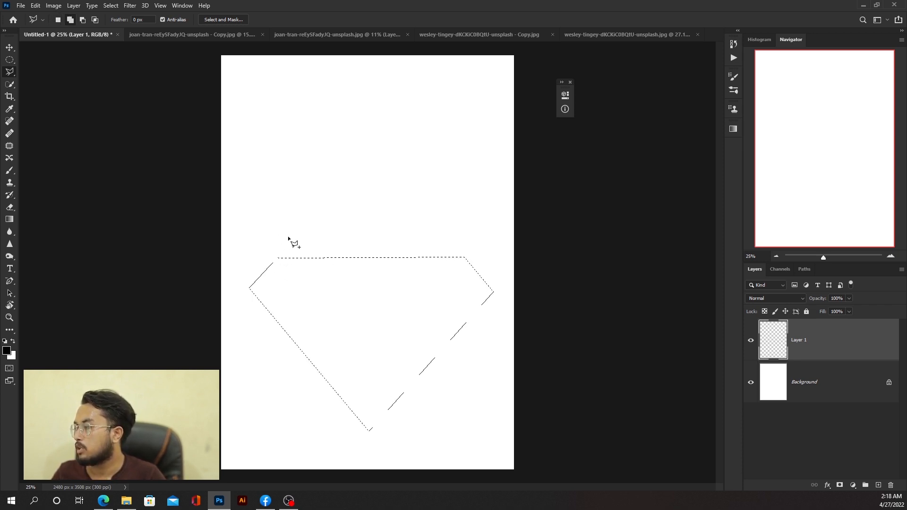
shift+click(340, 273)
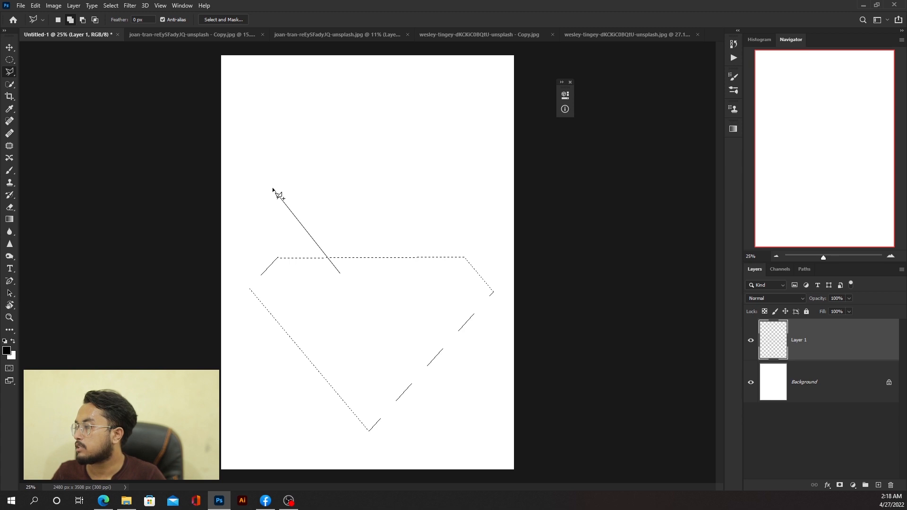
click(273, 188)
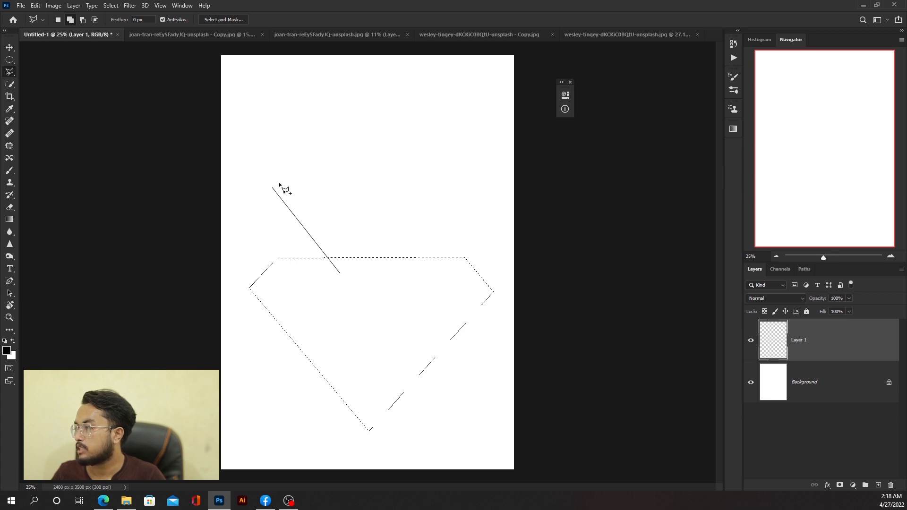
click(300, 152)
click(425, 152)
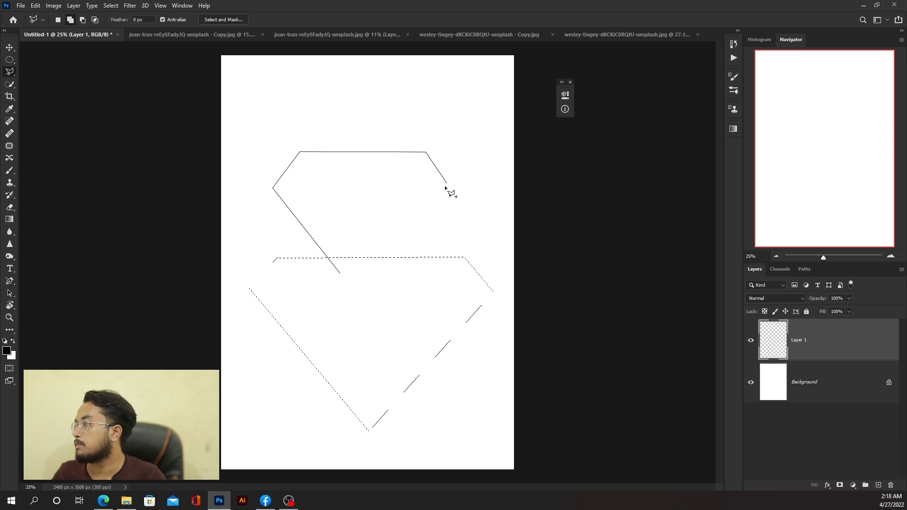
click(447, 183)
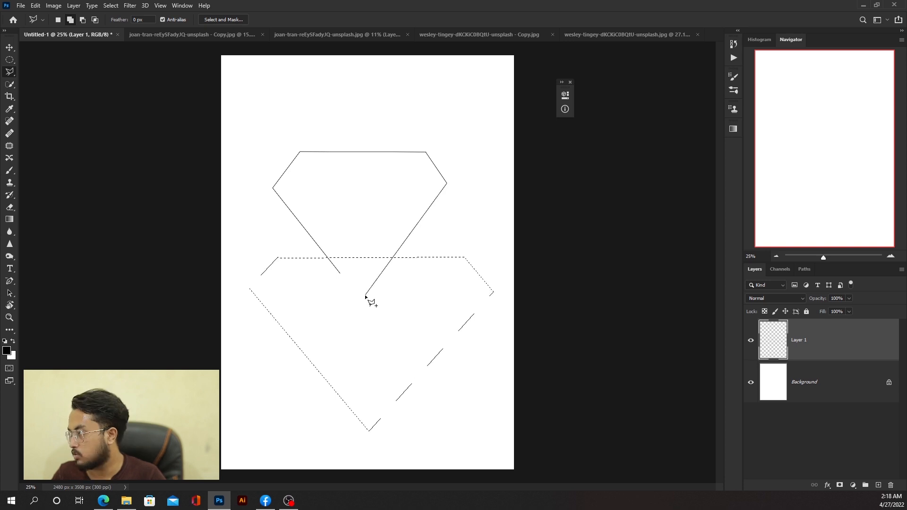
click(365, 296)
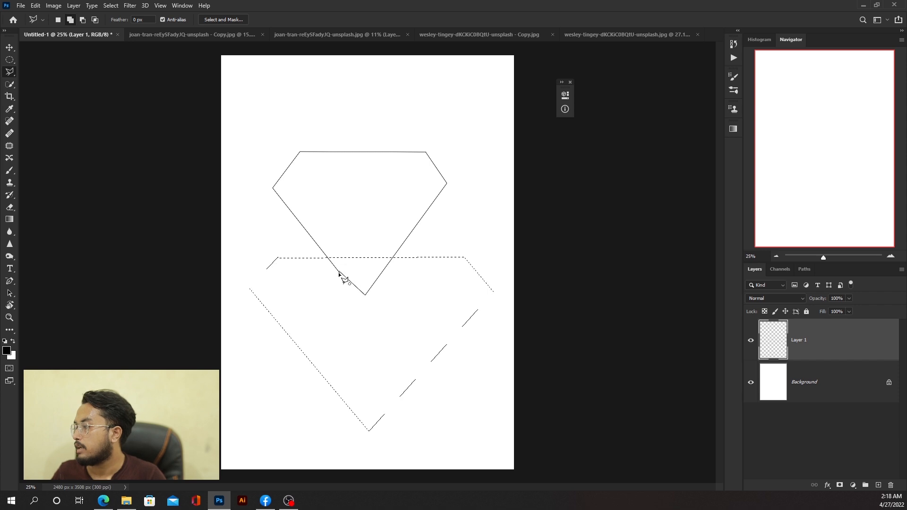
click(339, 274)
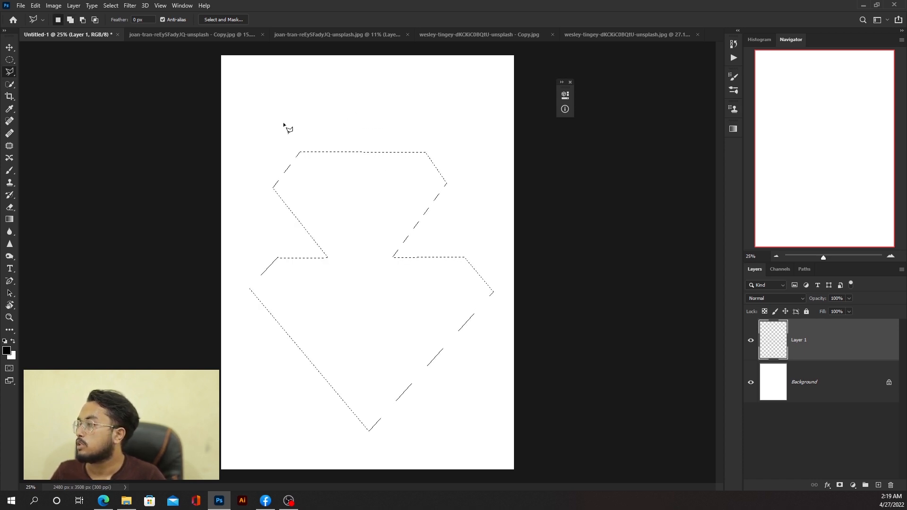
- Subtract the upper diamond from the merged selection with a polygonal outline around it, keeping only the lower diamond
key(alt)
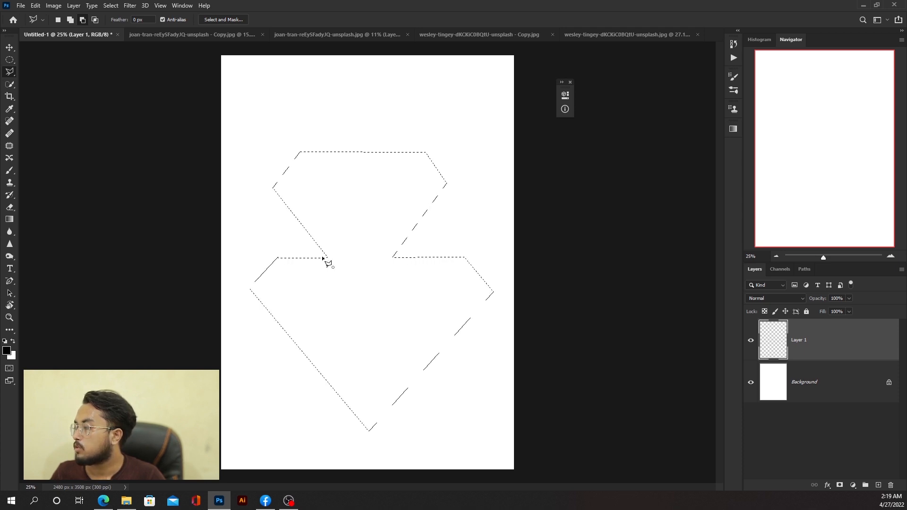
click(419, 258)
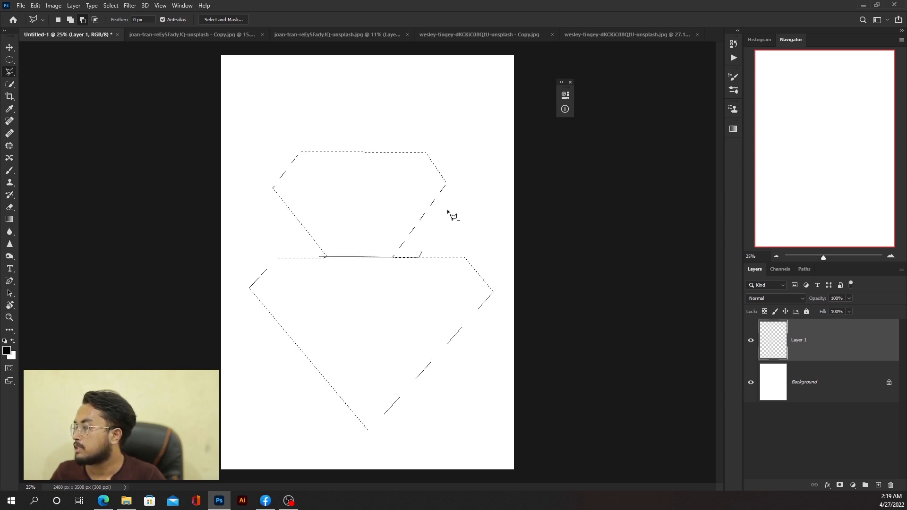
click(473, 164)
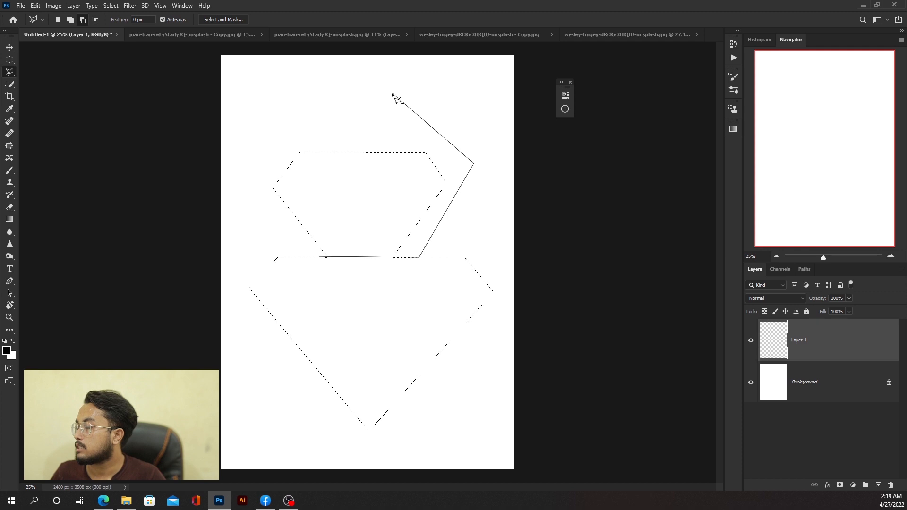
click(392, 93)
click(281, 108)
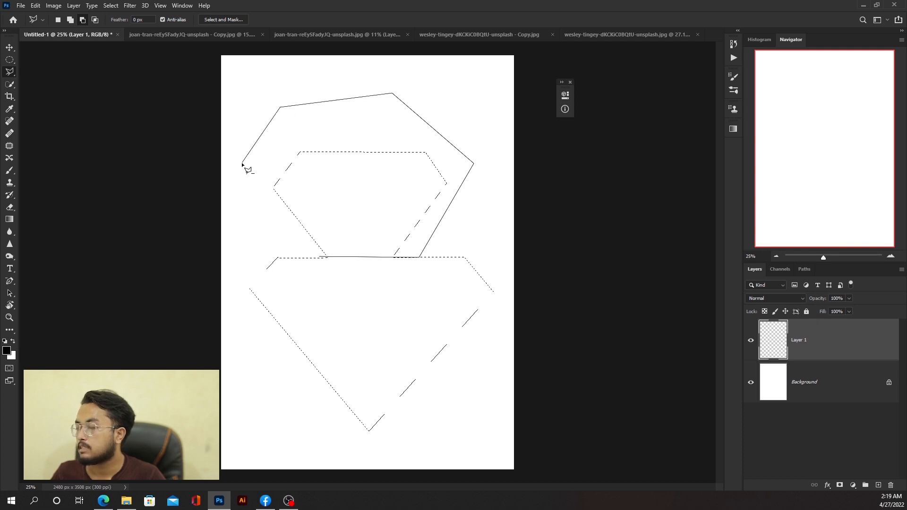
click(242, 164)
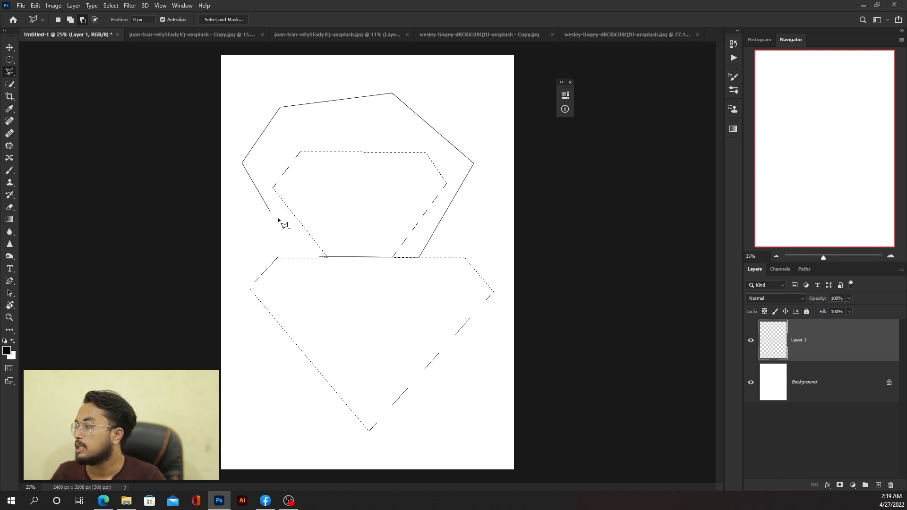
click(323, 259)
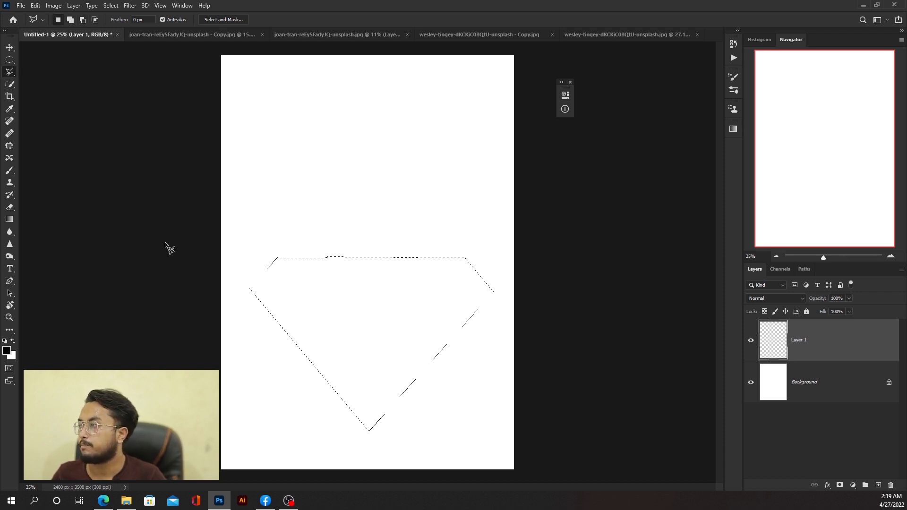
- In Intersect with Selection mode, draw a four-sided polygon across the diamond's upper edge to keep only the overlapping area
click(99, 21)
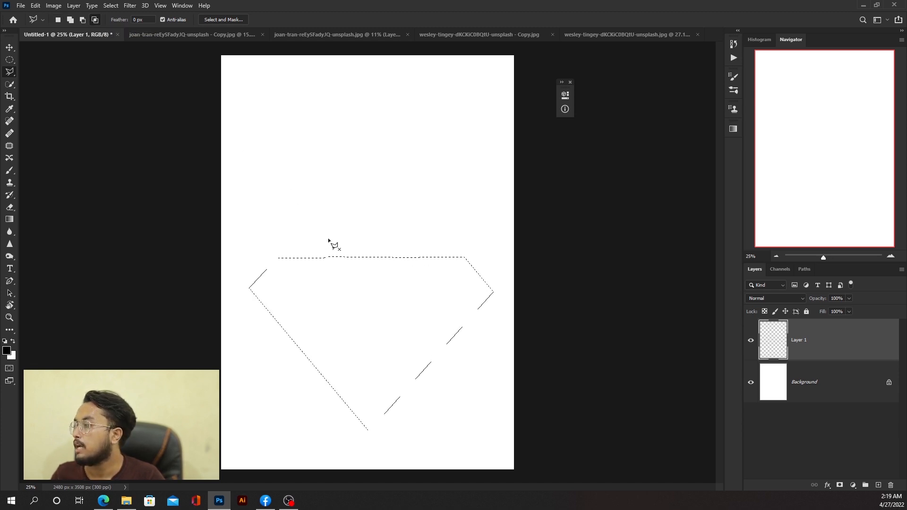
click(306, 206)
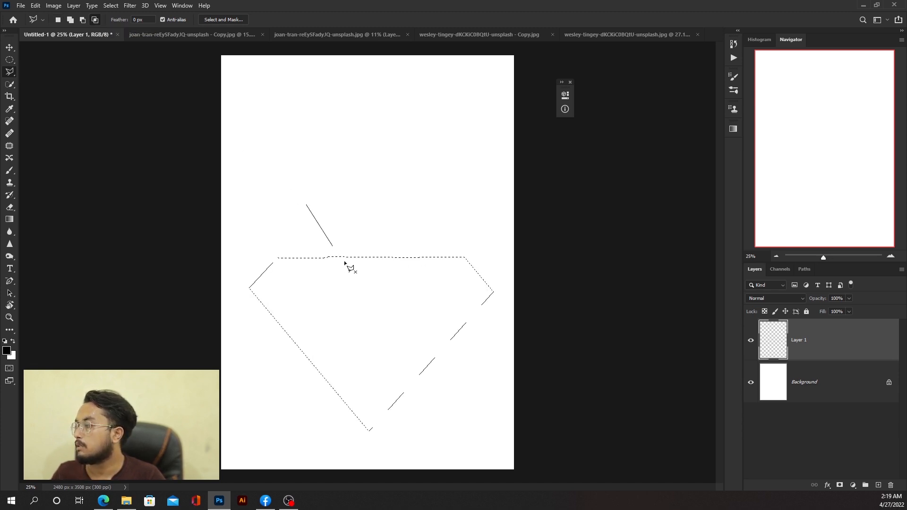
click(339, 296)
click(434, 304)
click(450, 202)
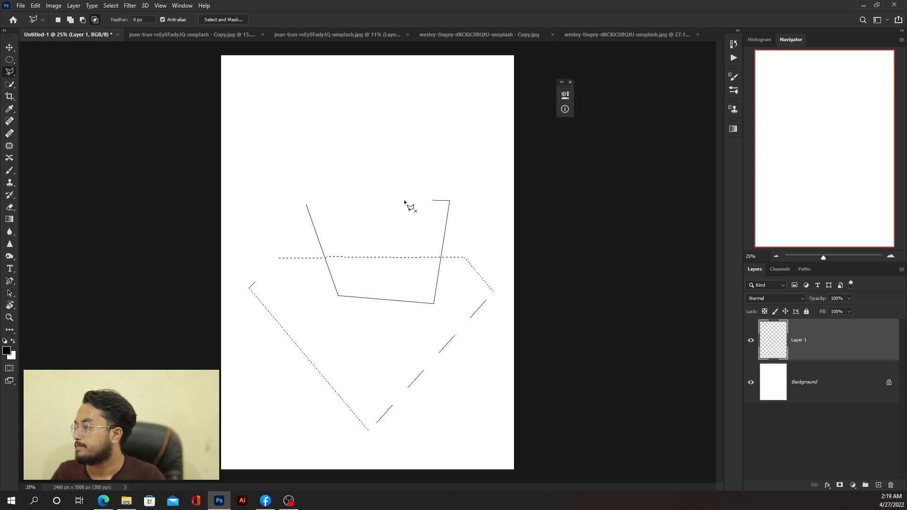
click(306, 205)
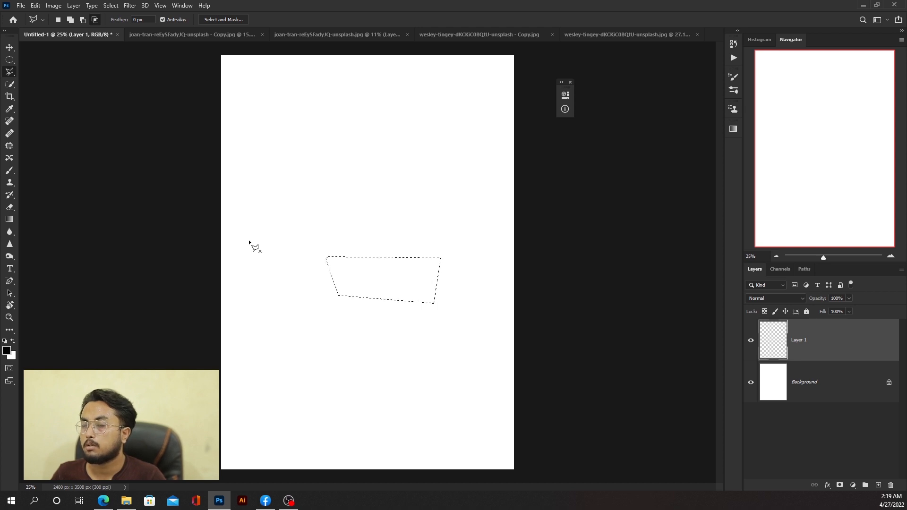
- Switch to the copy of the green bottle photo and select the whole bottle by tracing its outline with the Magnetic Lasso tool
right_click(9, 72)
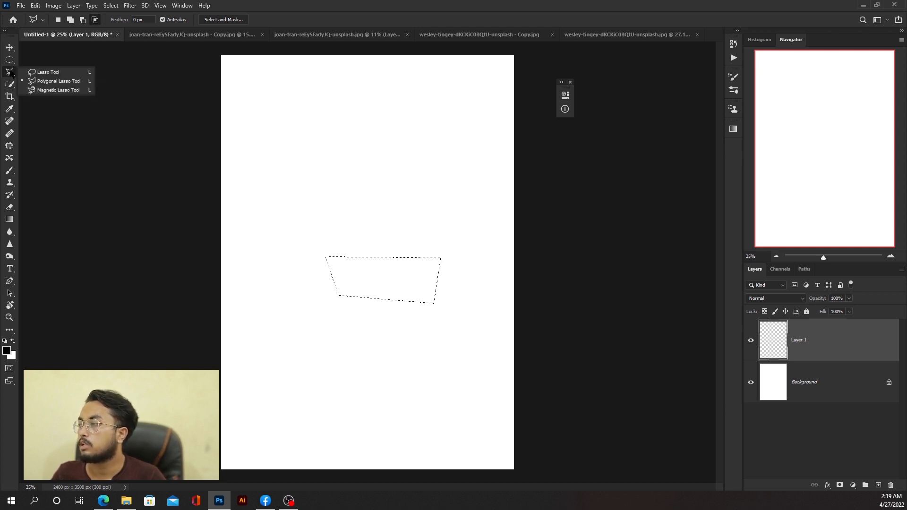
click(40, 91)
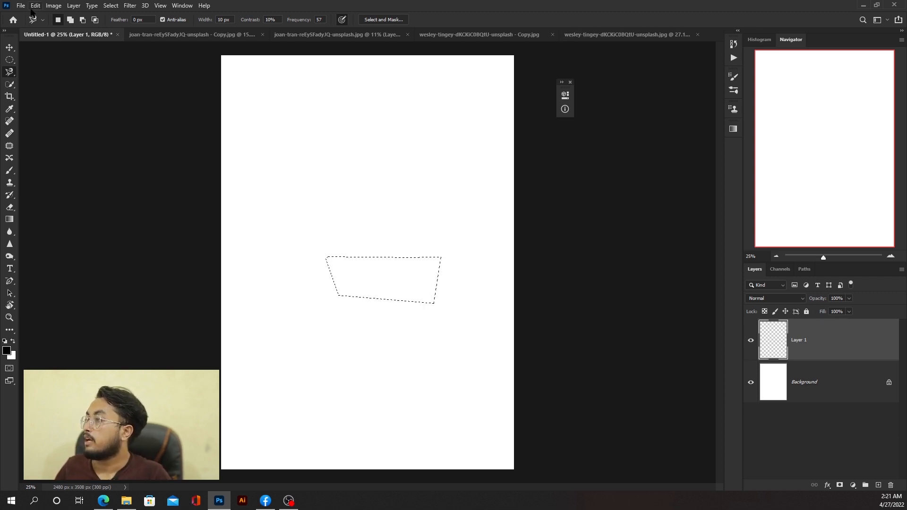
click(152, 37)
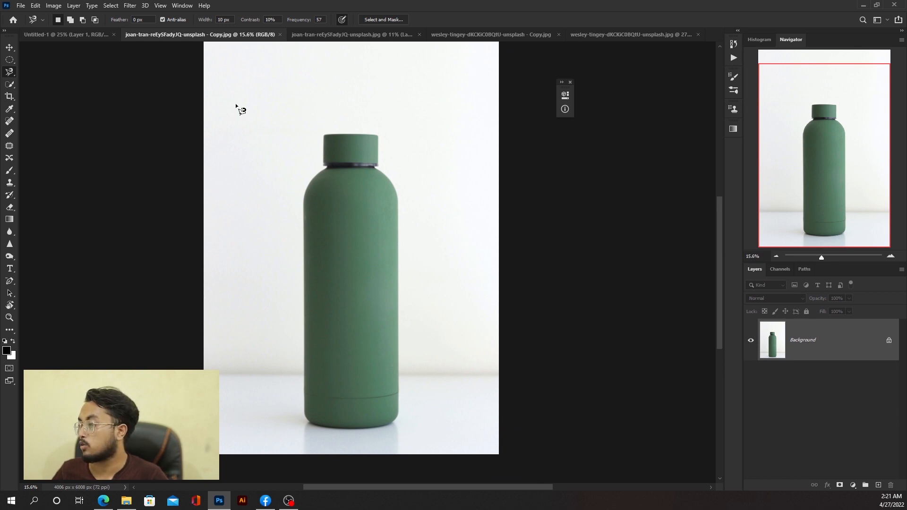
click(324, 136)
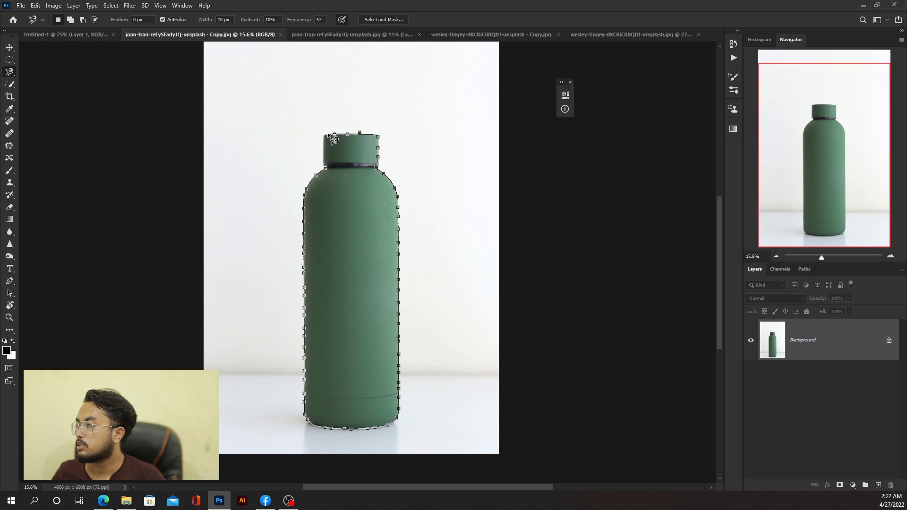
click(327, 170)
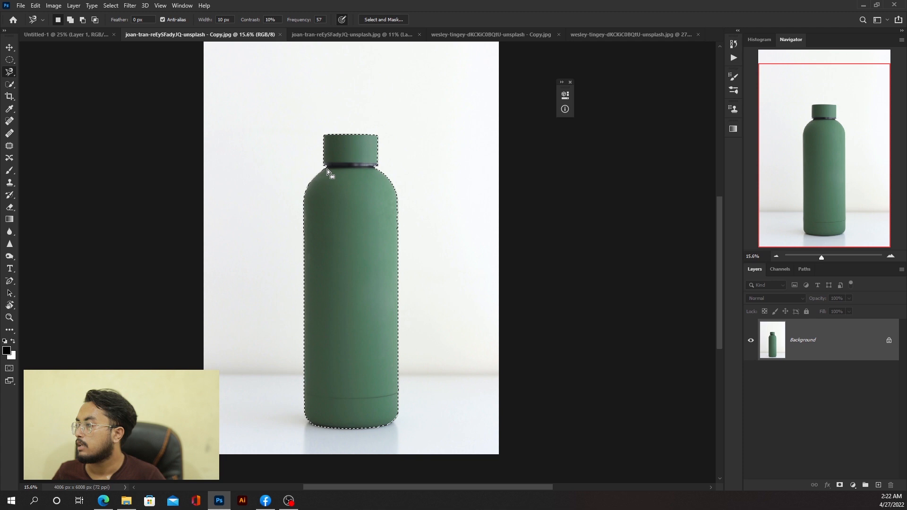
- Check the bottle selection's edge, clear the selection and switch to the Quick Selection tool
scroll(374, 315, up, 3)
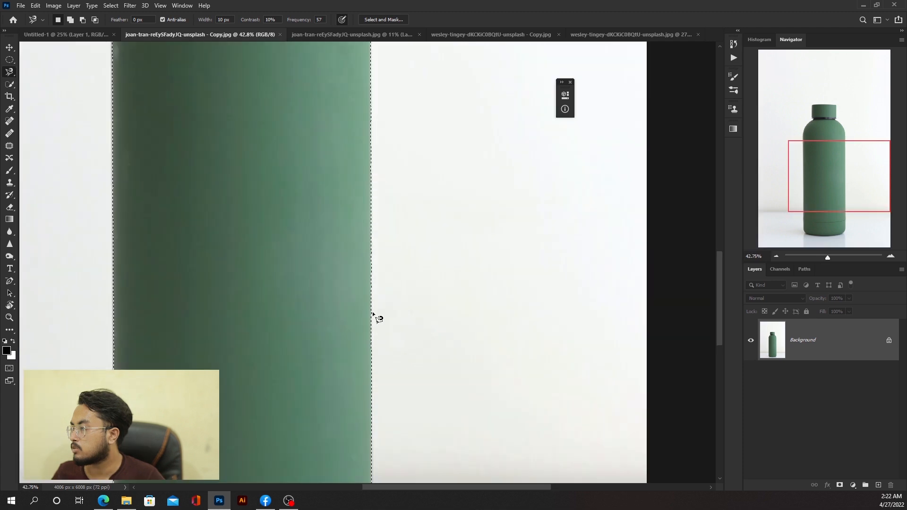
scroll(373, 316, down, 3)
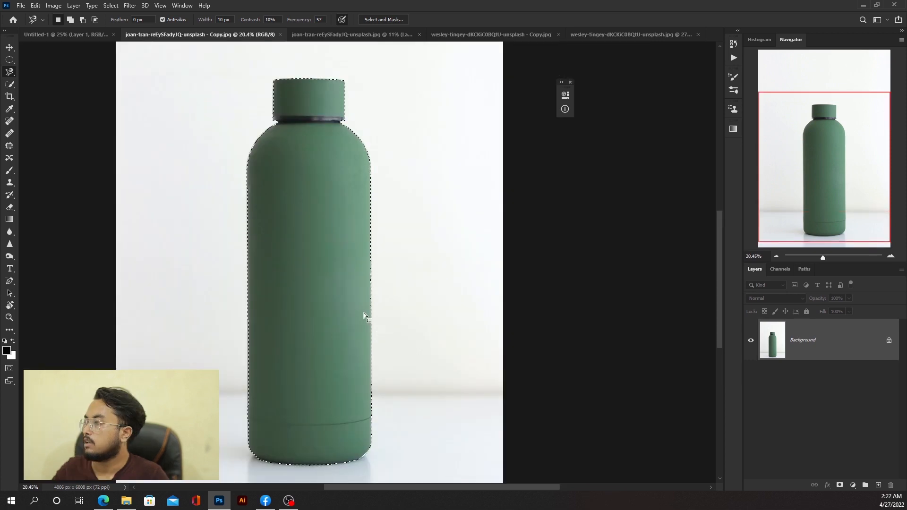
key(ctrl+d)
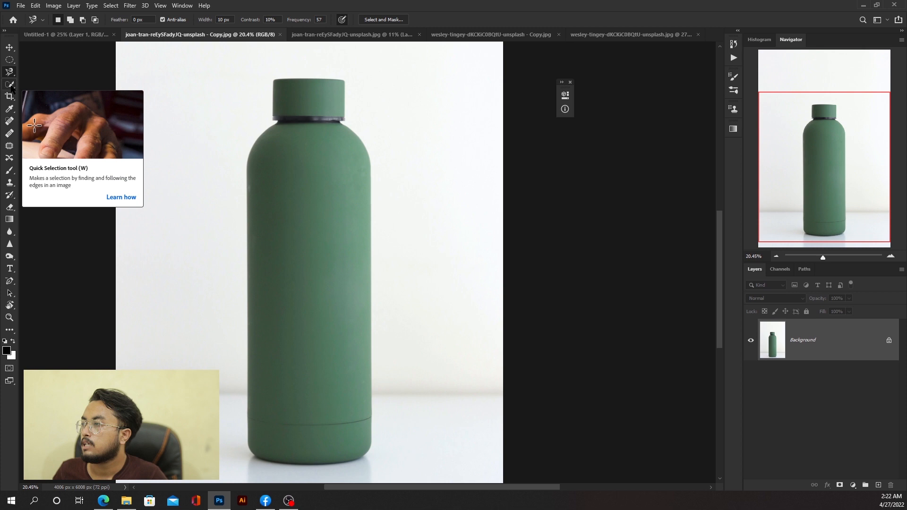
click(11, 86)
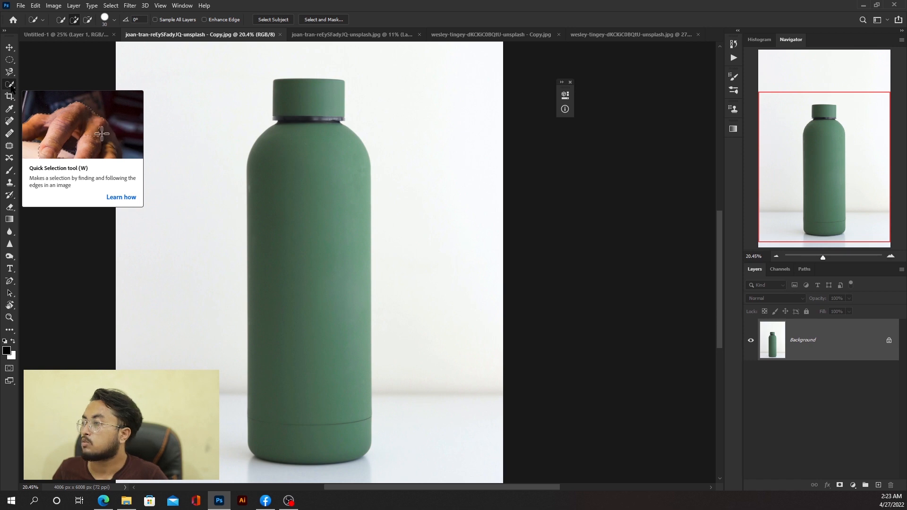
- Select the whole bottle with the Object Selection tool by framing it in a rectangle about 1550 px wide and 4068 px high
right_click(10, 86)
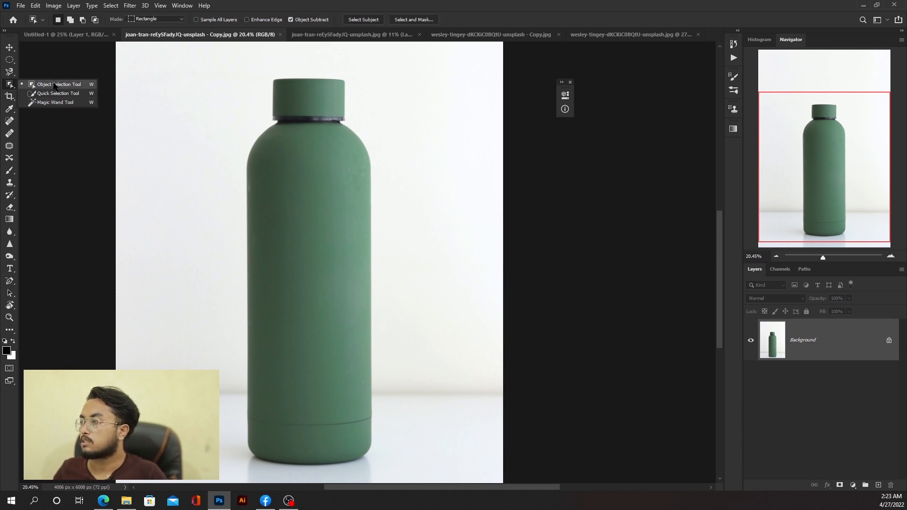
click(54, 85)
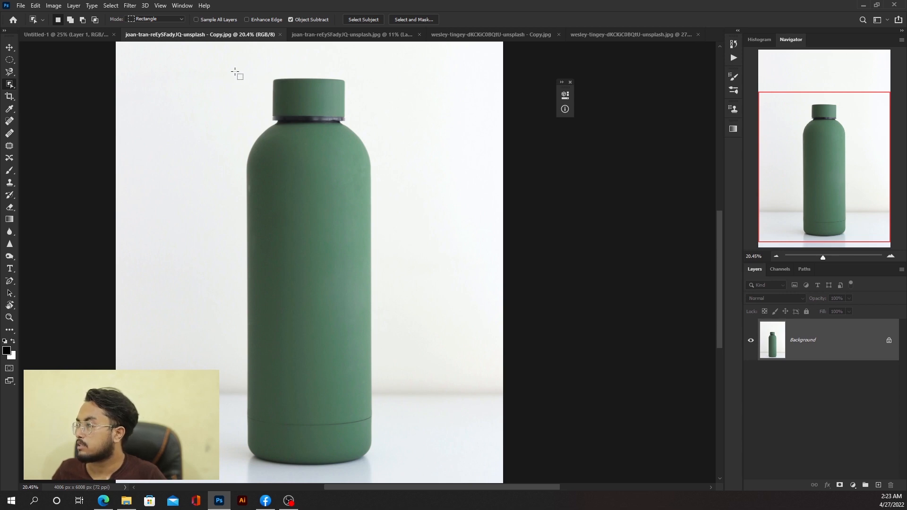
drag(234, 72, 389, 463)
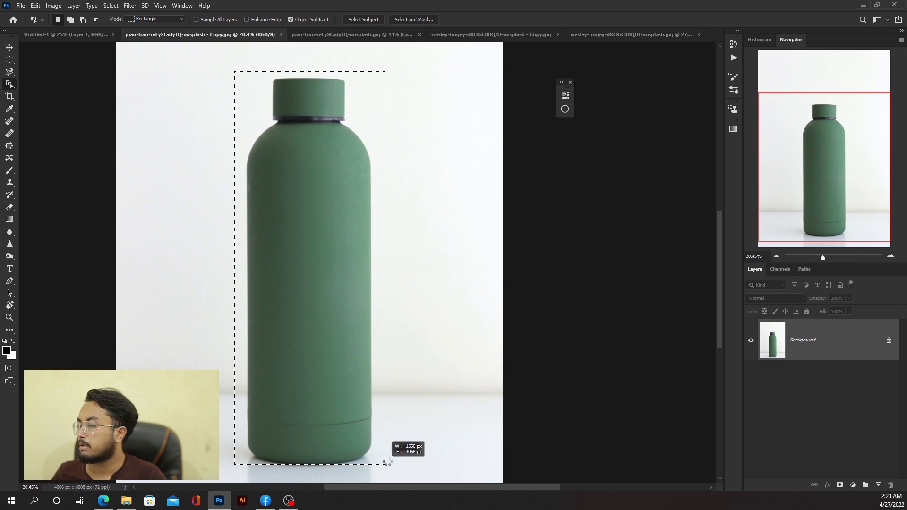
drag(386, 463, 389, 464)
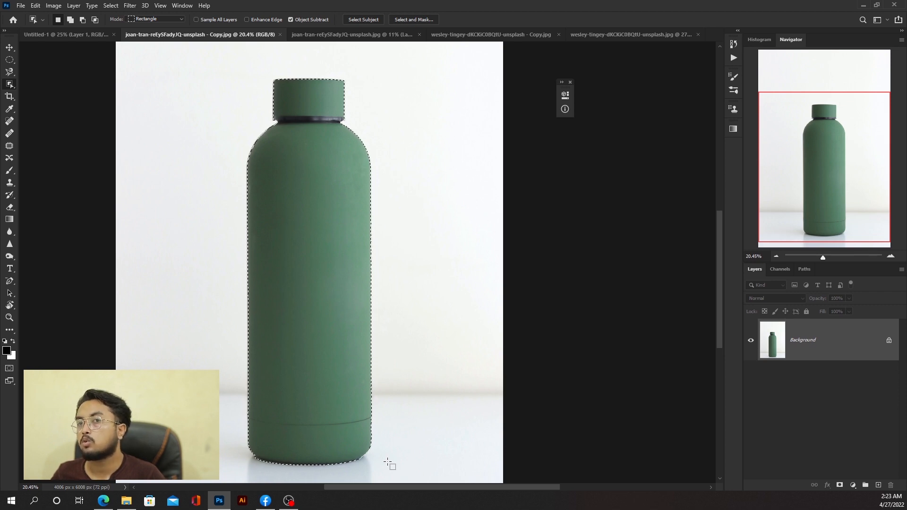
- Check the object selection's edge along the bottle's side and clear the selection
scroll(263, 330, up, 5)
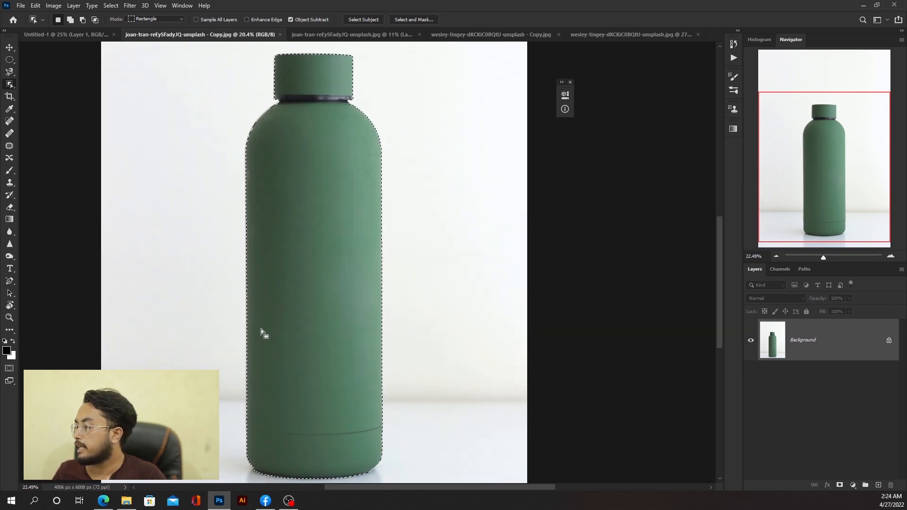
scroll(240, 317, up, 3)
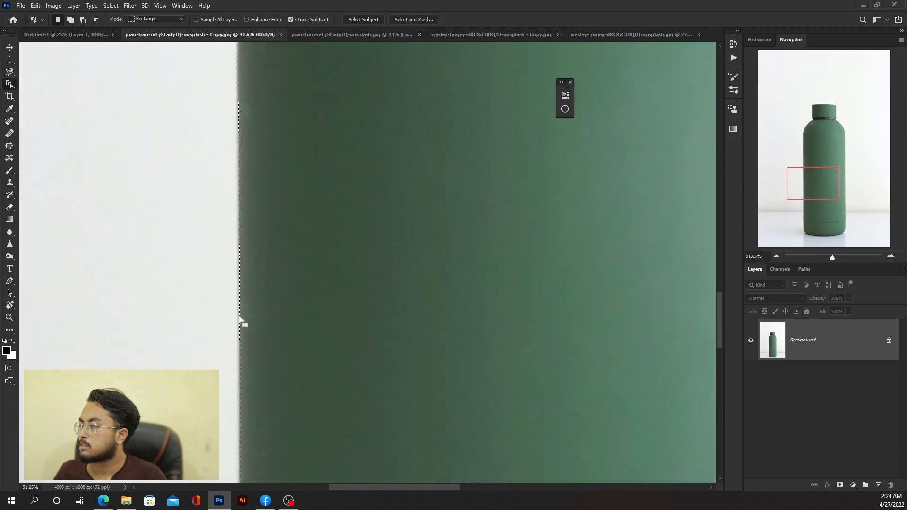
scroll(240, 316, down, 8)
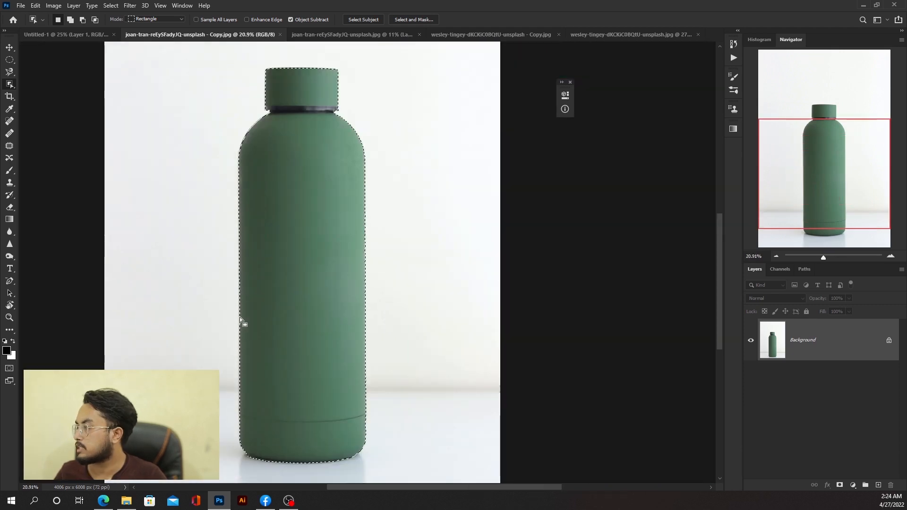
key(ctrl+d)
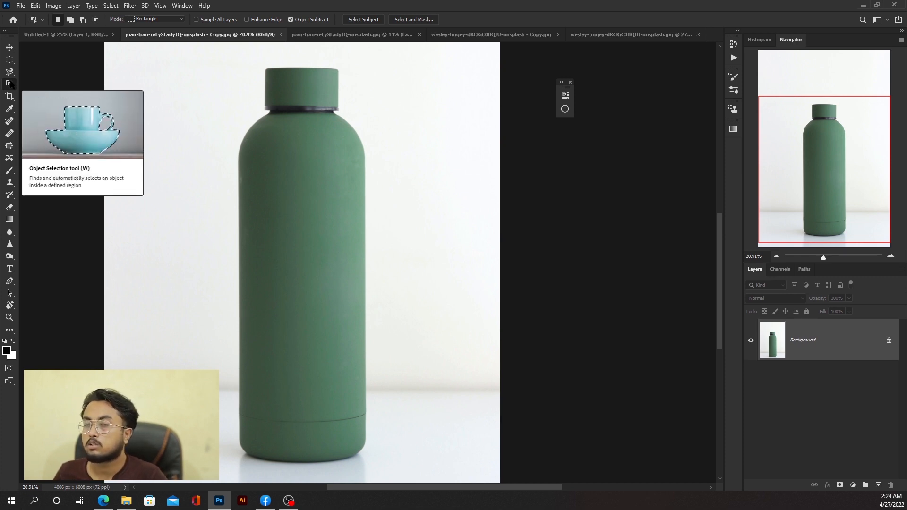
- Select the bottle's cap and body with short Quick Selection strokes, inspect the whole outline and clear the selection
right_click(9, 84)
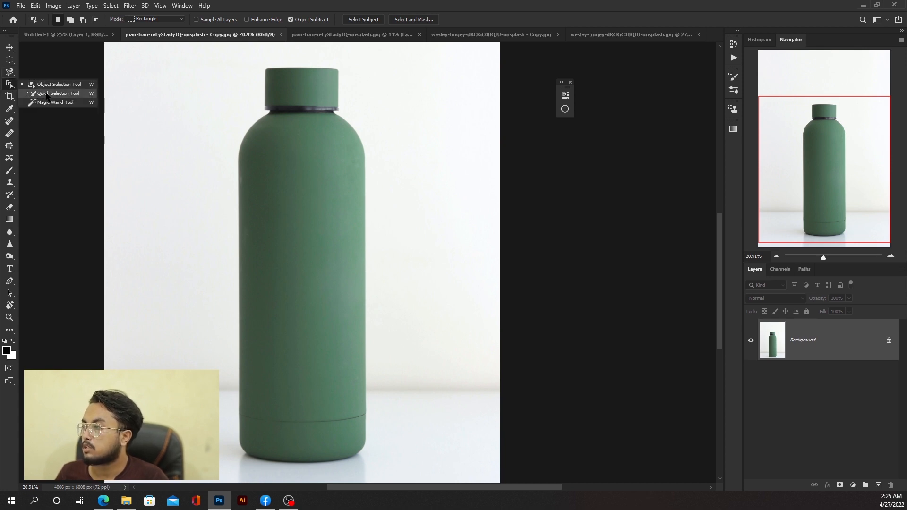
click(47, 94)
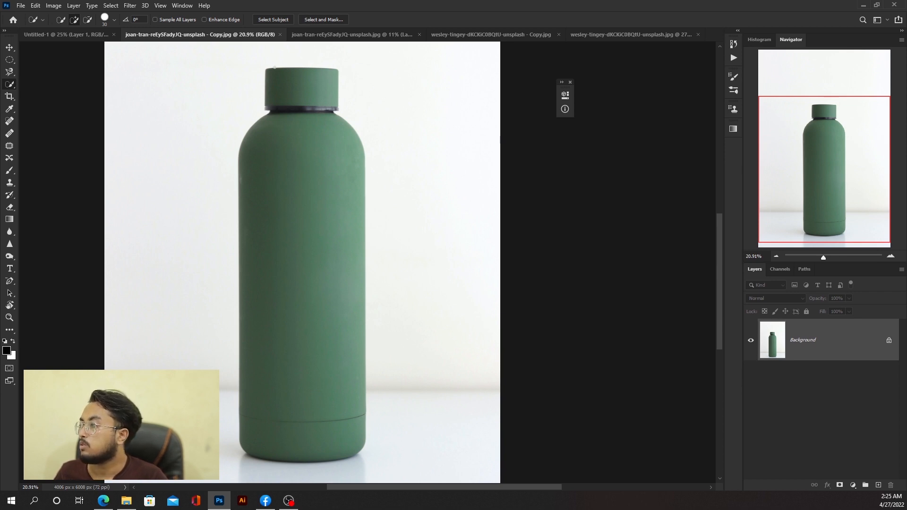
scroll(280, 68, up, 5)
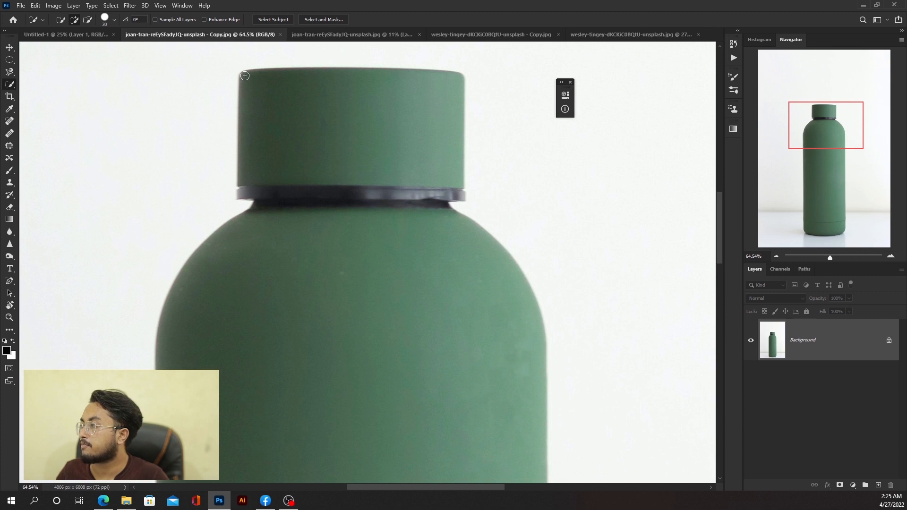
drag(246, 79, 251, 83)
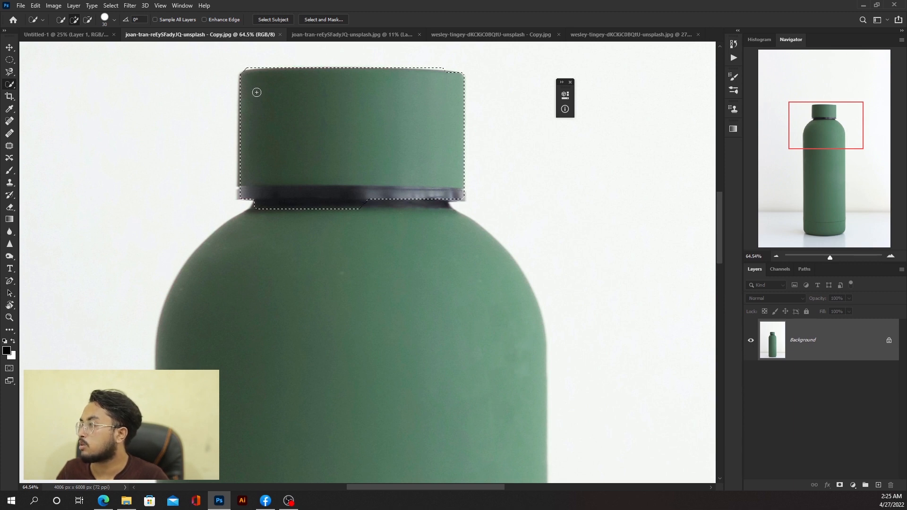
mouse_move(326, 209)
mouse_down()
mouse_move(353, 231)
mouse_move(431, 264)
mouse_move(443, 285)
mouse_move(367, 281)
mouse_up()
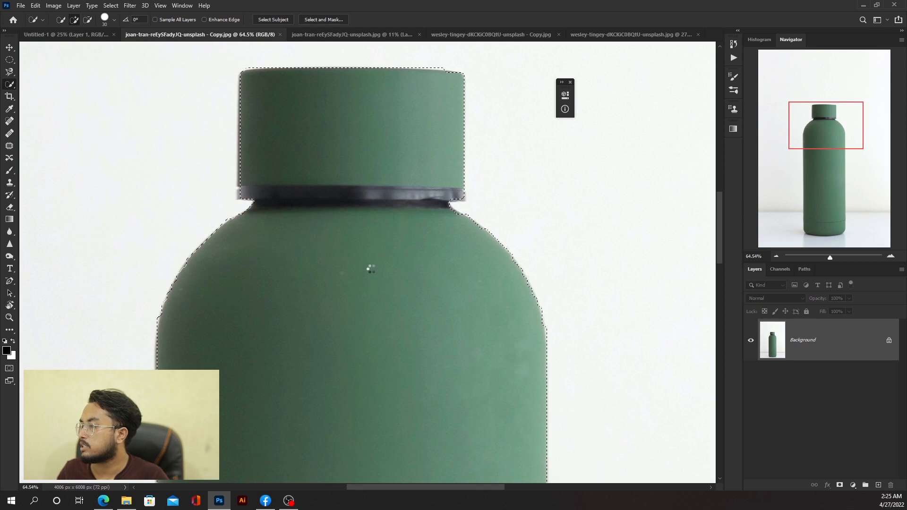
scroll(365, 202, down, 4)
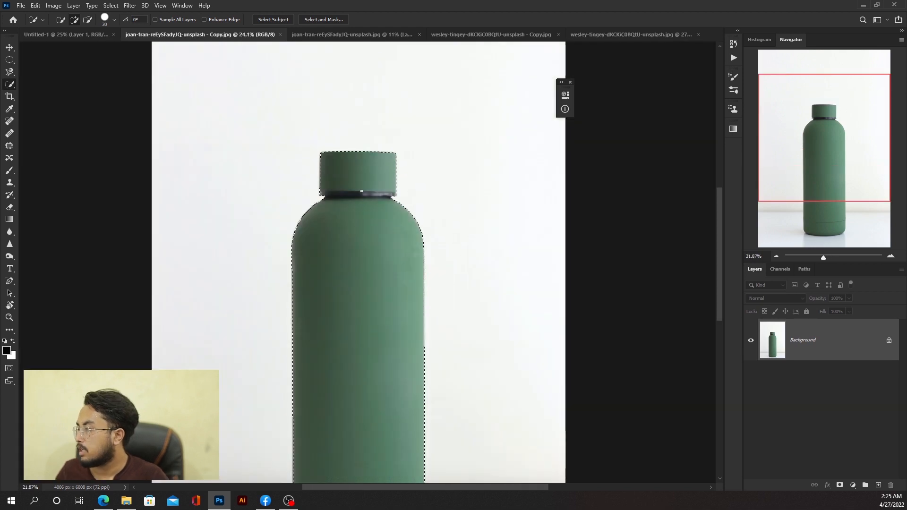
scroll(362, 191, down, 2)
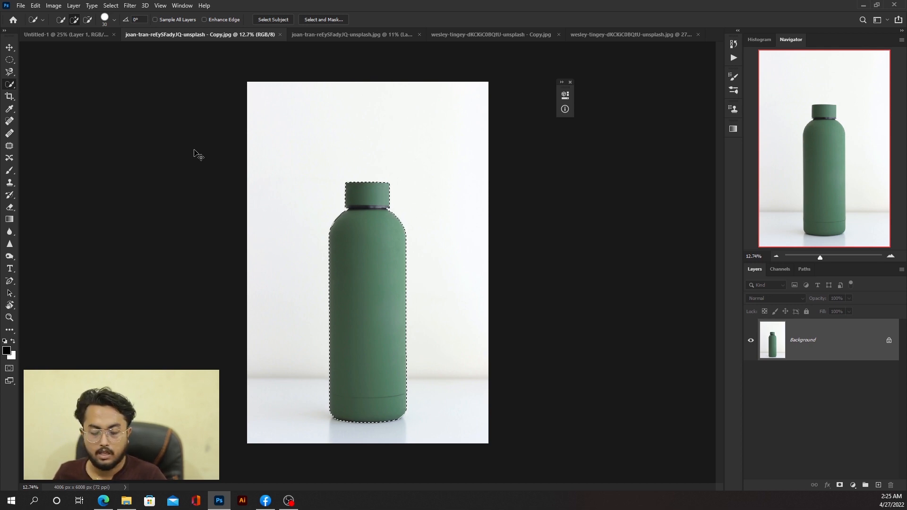
key(ctrl+d)
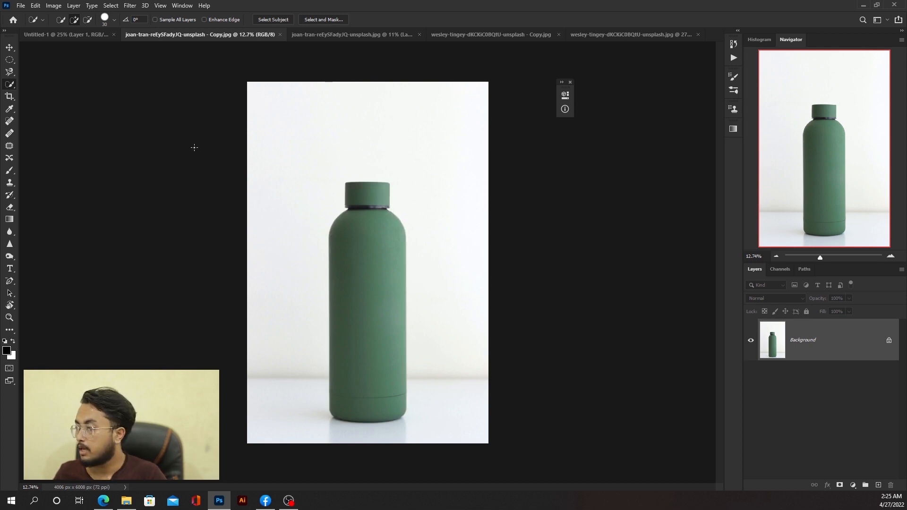
- Select the bottle's lighter green side with the Magic Wand, and add its darker side and the black neck ring to the selection
right_click(9, 84)
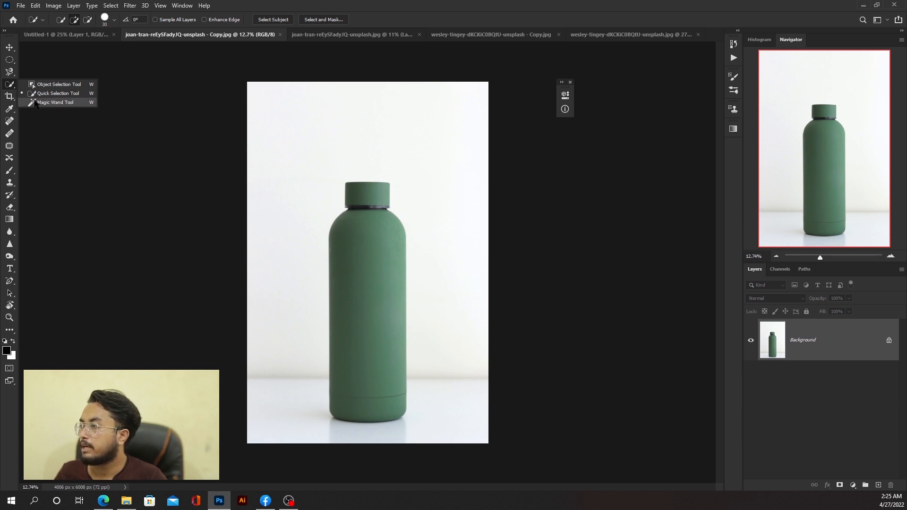
click(36, 103)
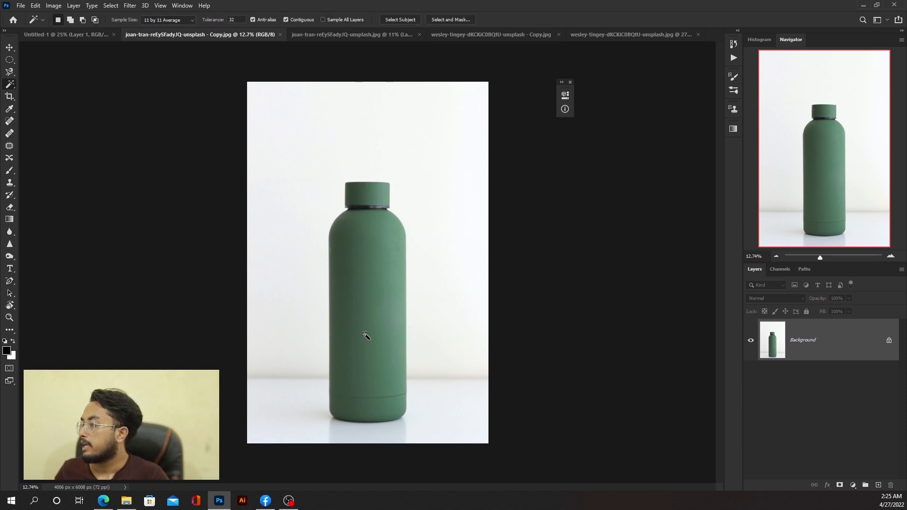
scroll(364, 331, up, 3)
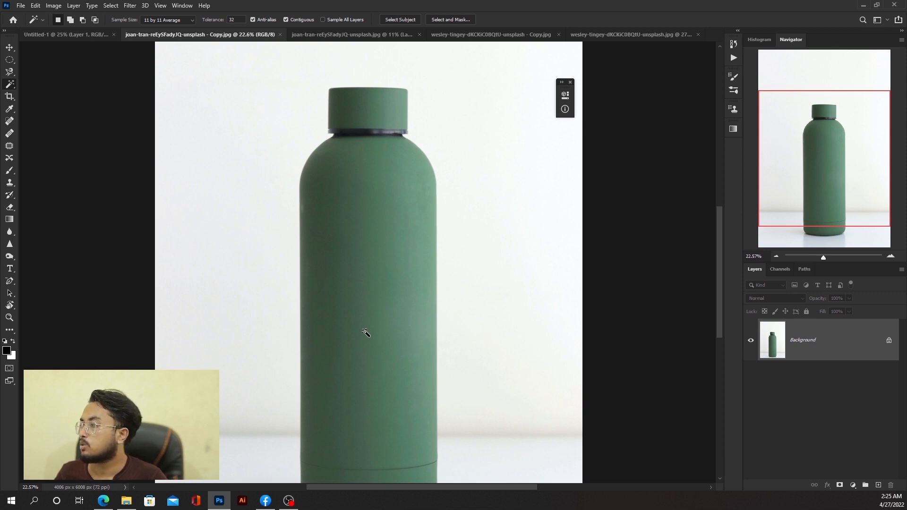
click(402, 211)
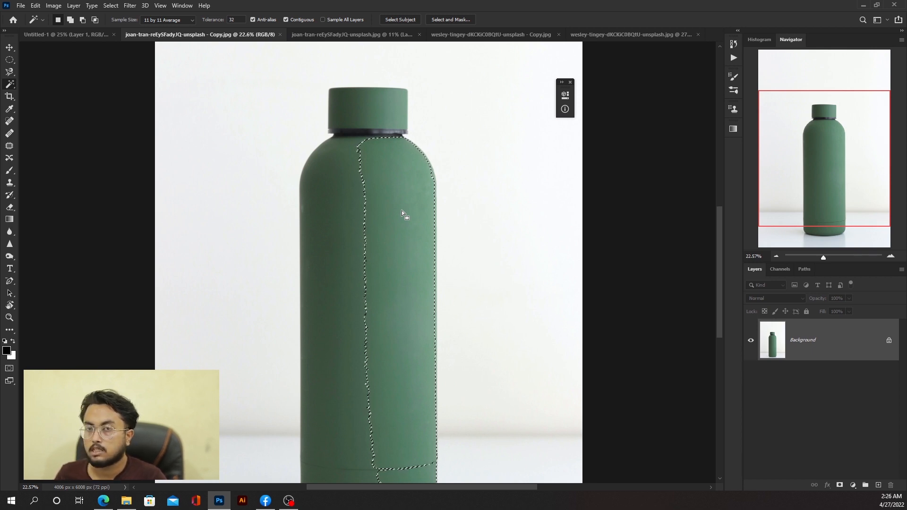
shift+click(348, 180)
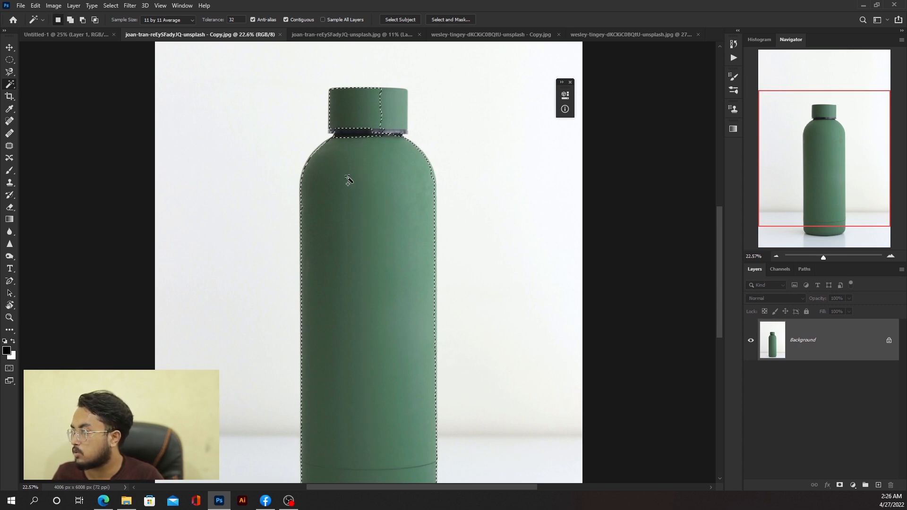
shift+click(353, 134)
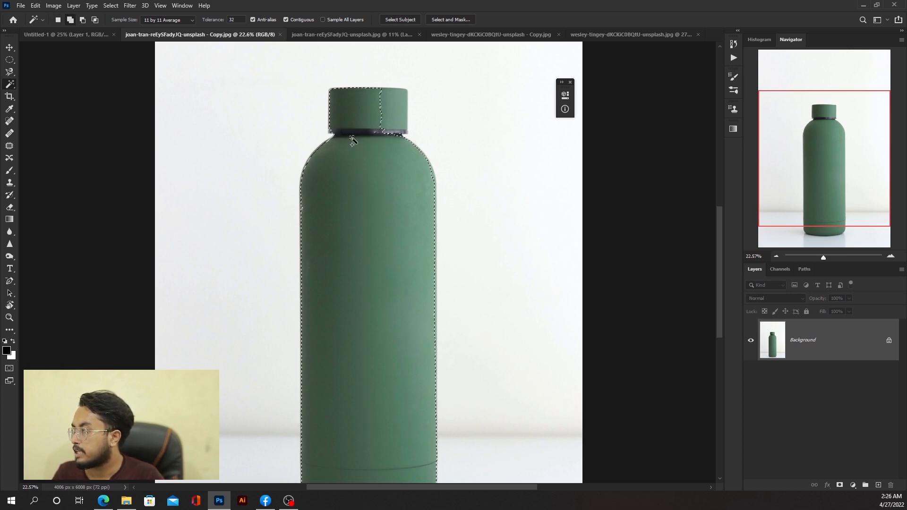
- Extend the Magic Wand selection to matching colours across the photo with the Similar command
scroll(356, 158, down, 3)
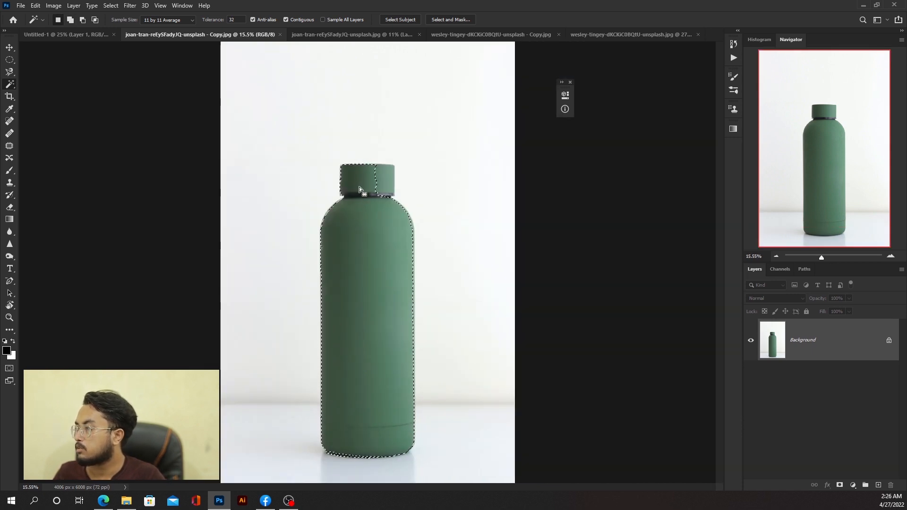
right_click(353, 227)
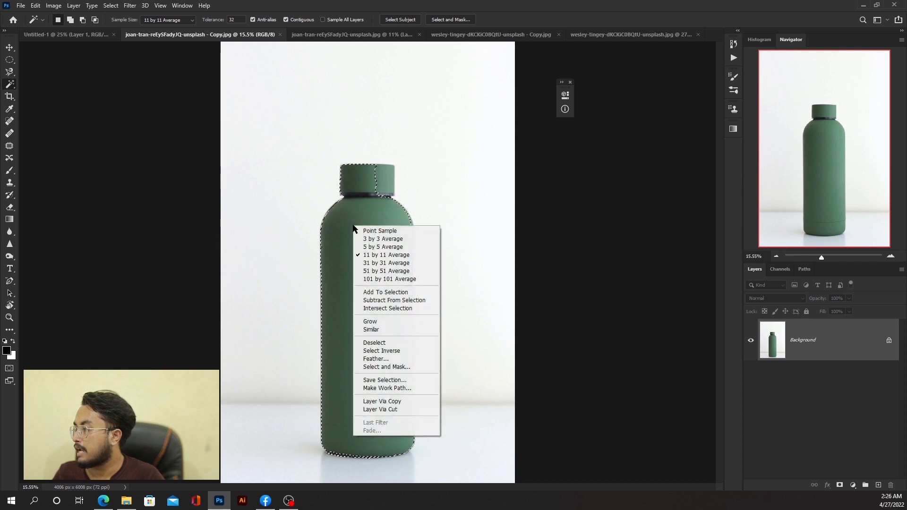
click(371, 329)
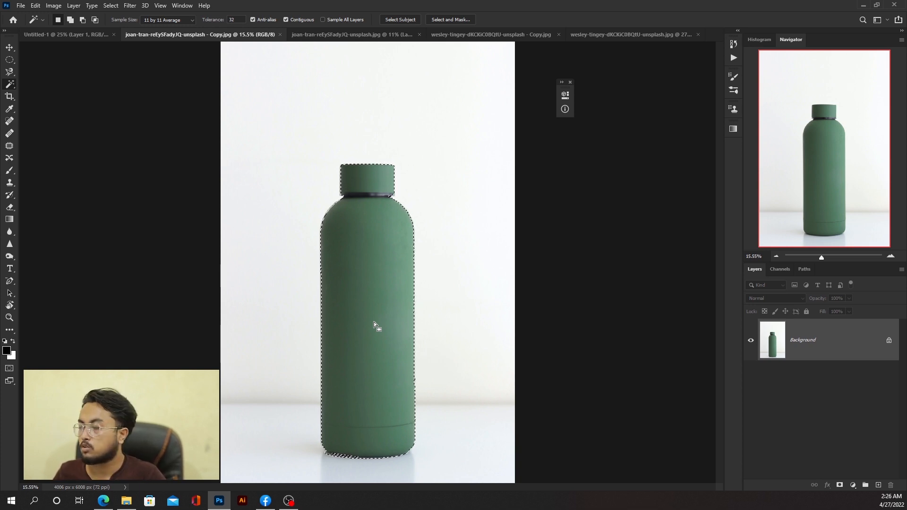
- Examine how closely the Magic Wand selection follows the bottle's base and its shadow
scroll(371, 468, up, 3)
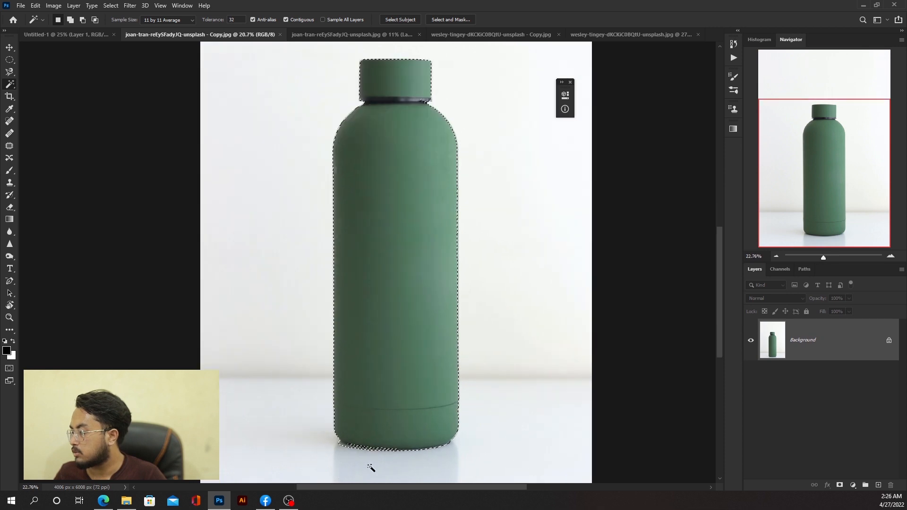
scroll(371, 467, up, 8)
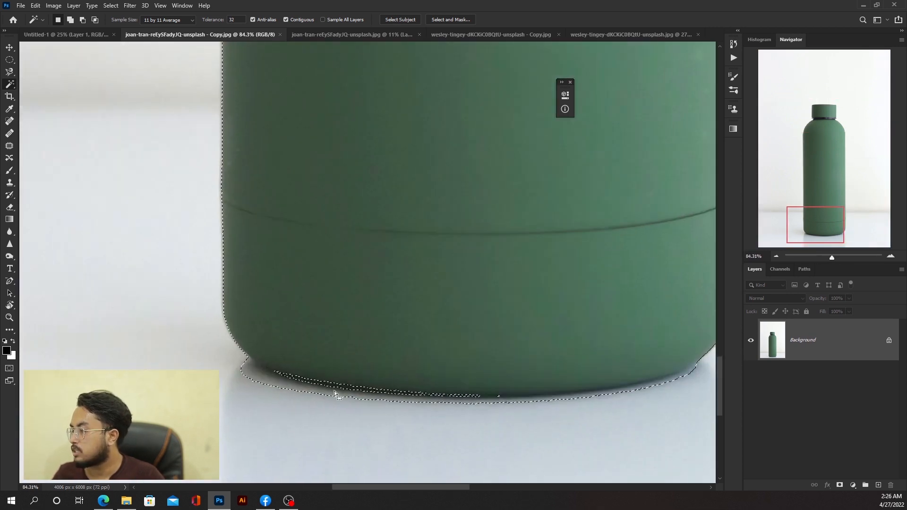
scroll(350, 355, down, 5)
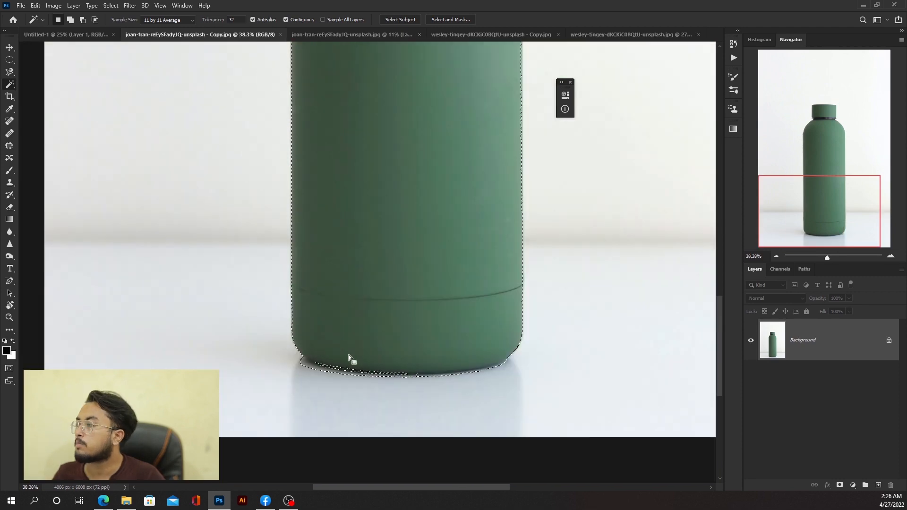
scroll(350, 354, down, 6)
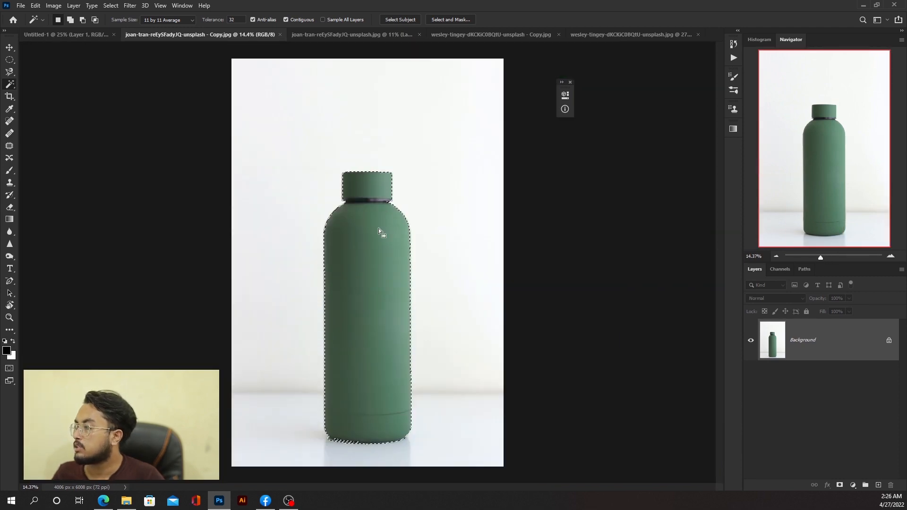
scroll(365, 416, down, 2)
scroll(348, 441, up, 5)
scroll(347, 441, up, 5)
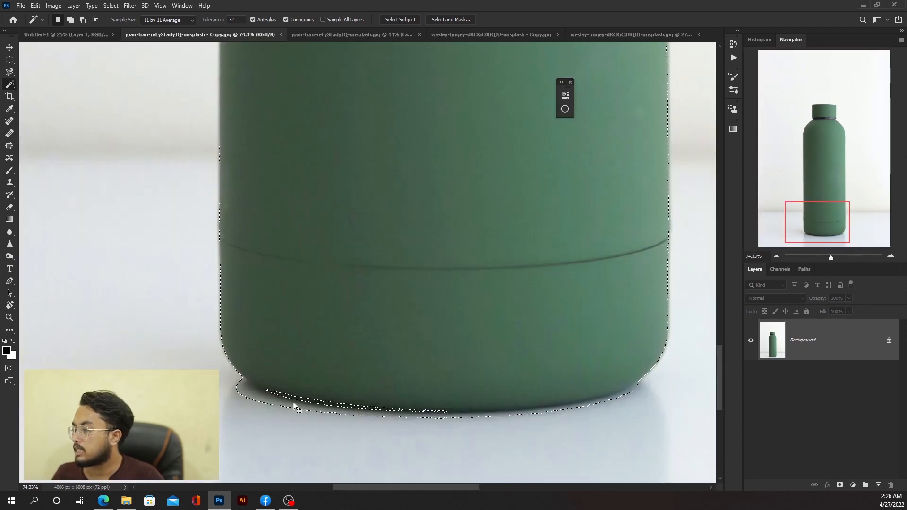
scroll(358, 411, down, 7)
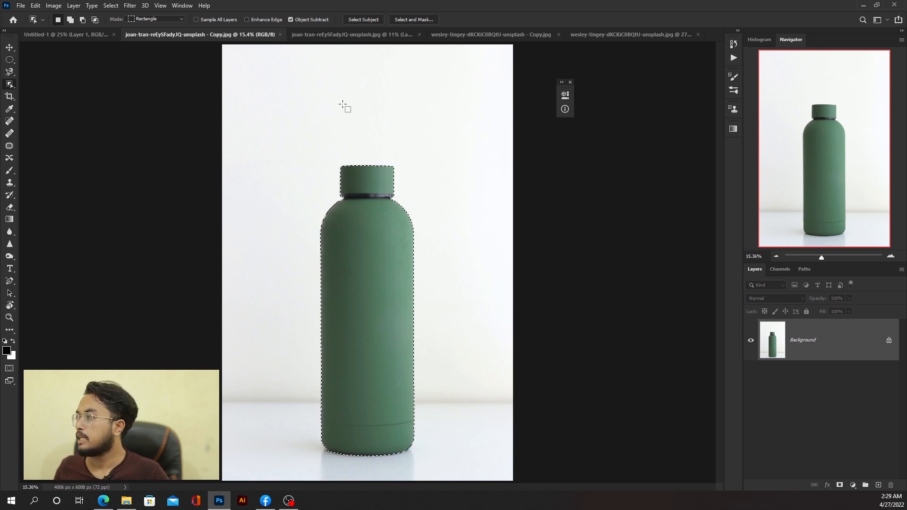
- Examine the selection edge closely along the curve of the bottle's shoulder
scroll(344, 106, up, 1)
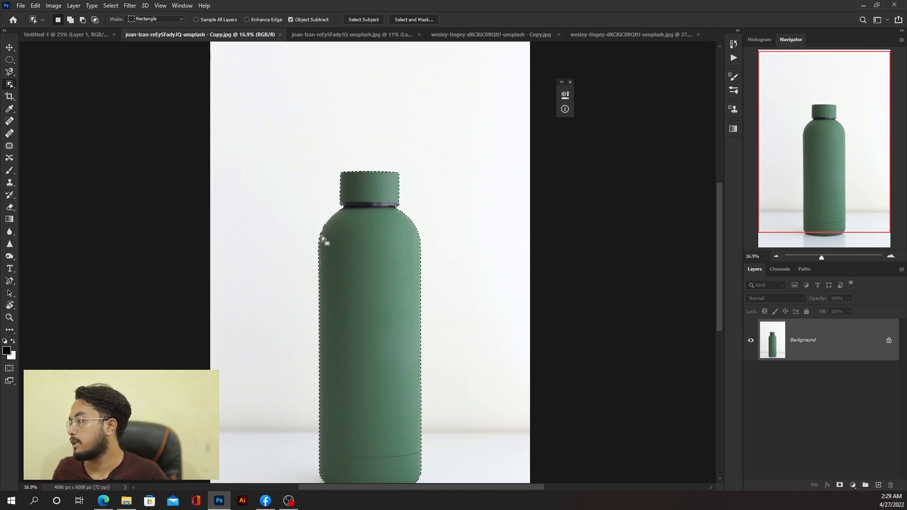
scroll(331, 228, up, 10)
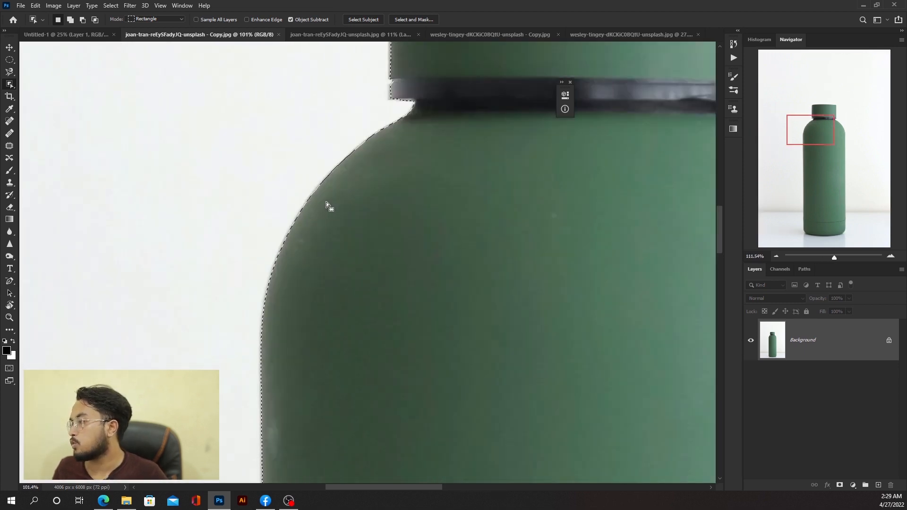
scroll(326, 202, up, 5)
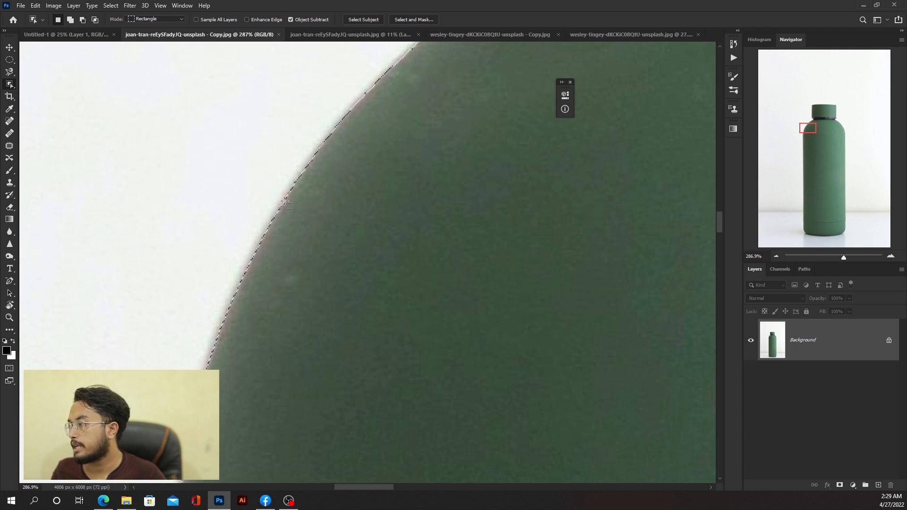
scroll(287, 196, down, 1)
scroll(288, 196, down, 4)
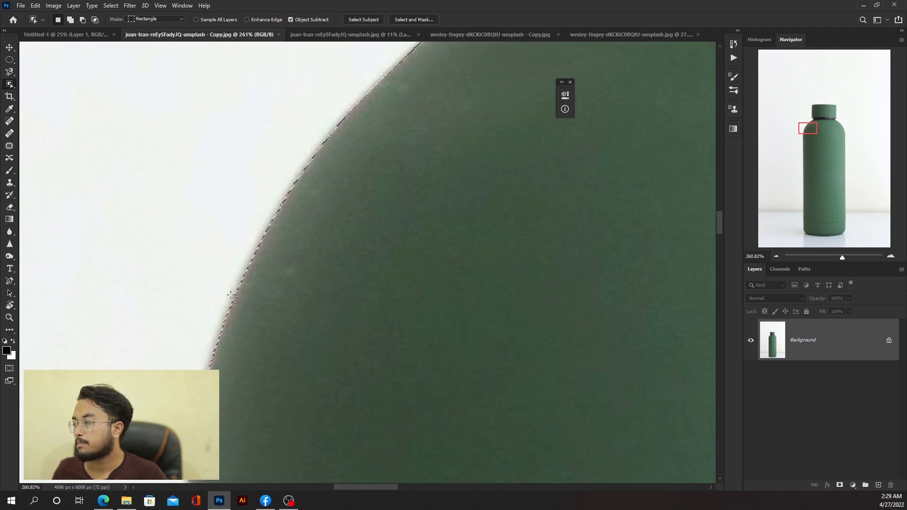
- Open the bottle selection in Select and Mask and preview it in the Black & White view mode
scroll(269, 241, down, 5)
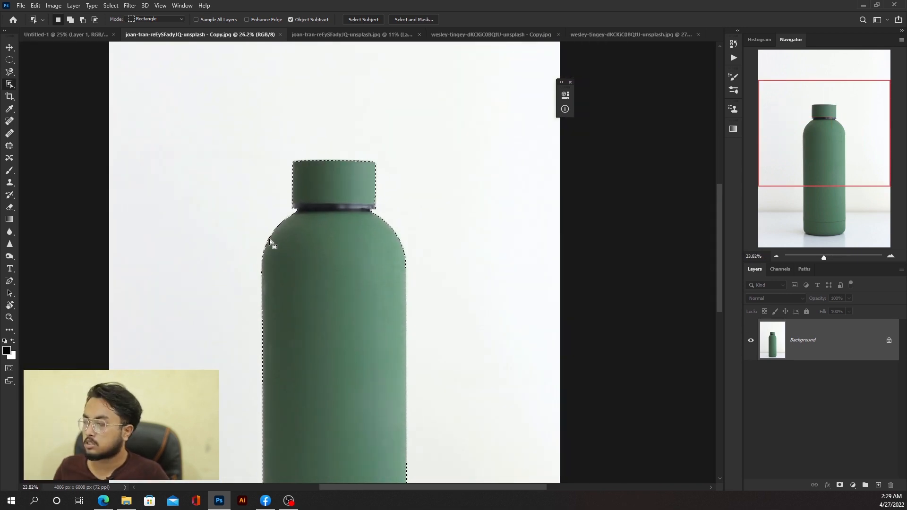
scroll(270, 239, down, 2)
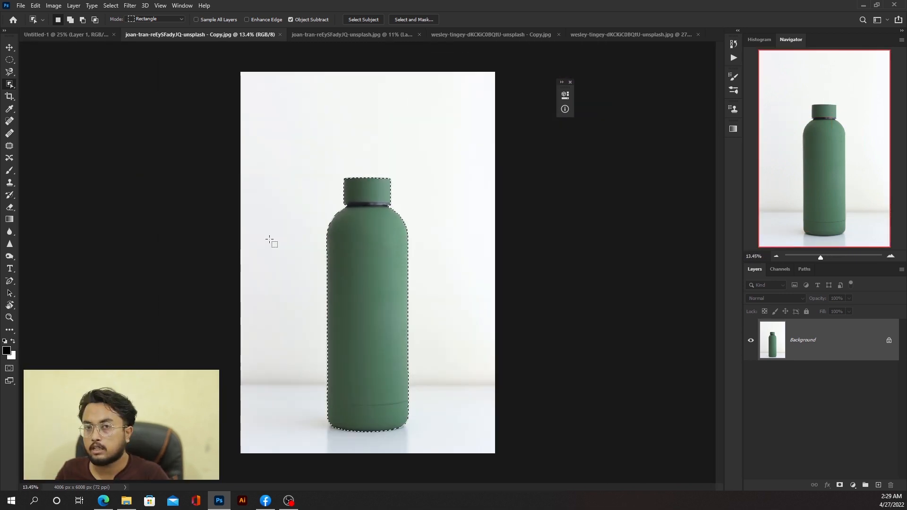
scroll(269, 239, up, 1)
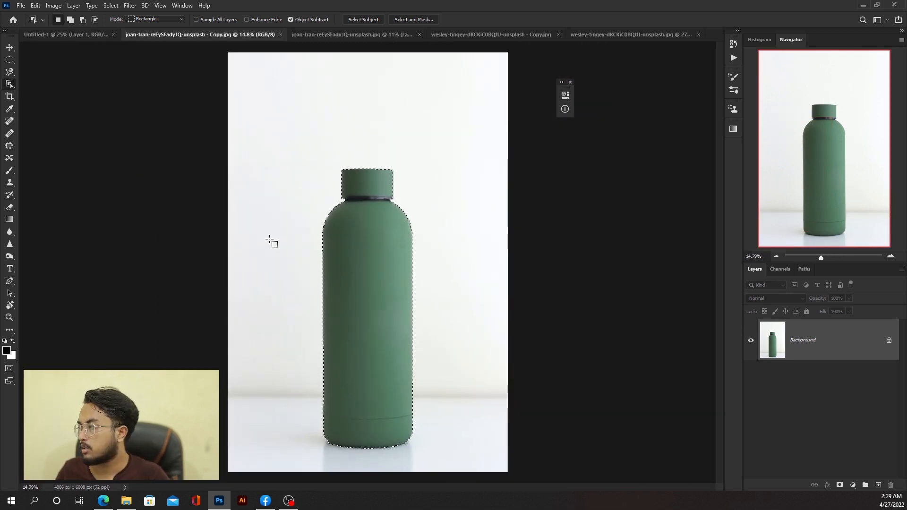
click(415, 20)
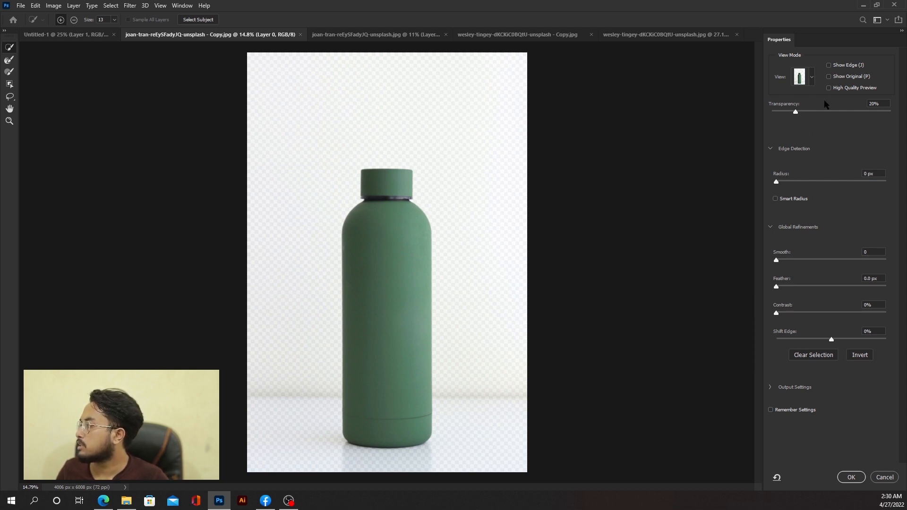
click(813, 78)
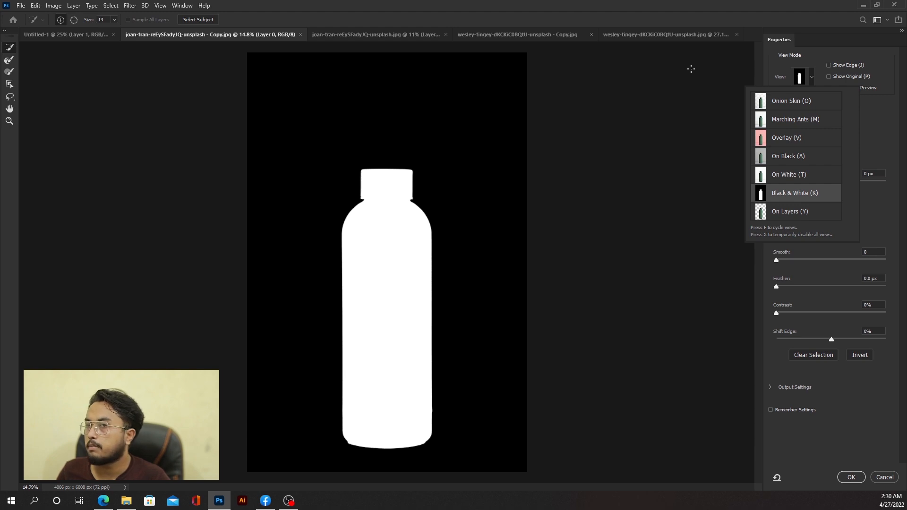
click(768, 56)
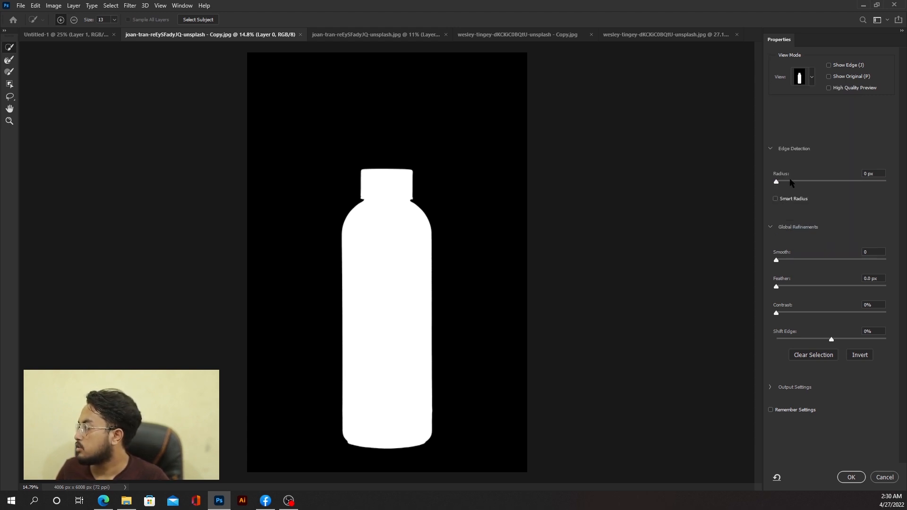
- Set the edge detection radius of the bottle selection to 15 px
drag(791, 181, 805, 183)
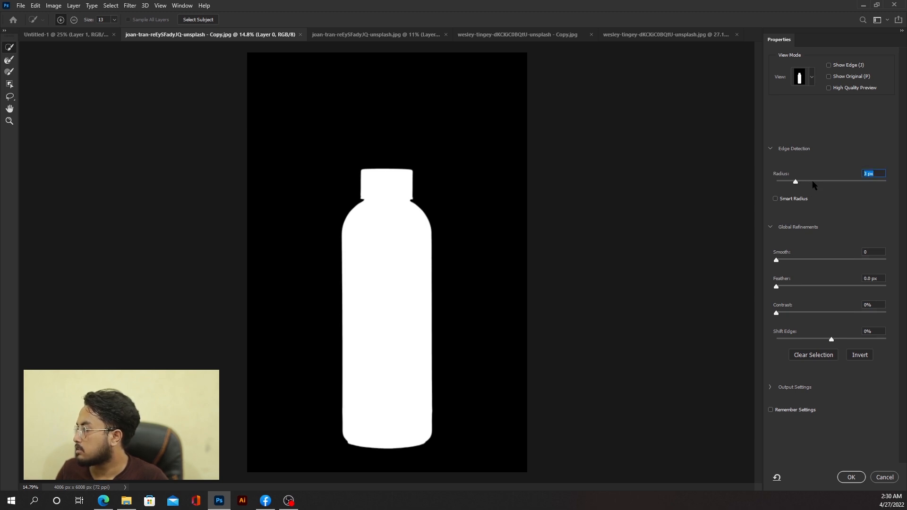
click(813, 182)
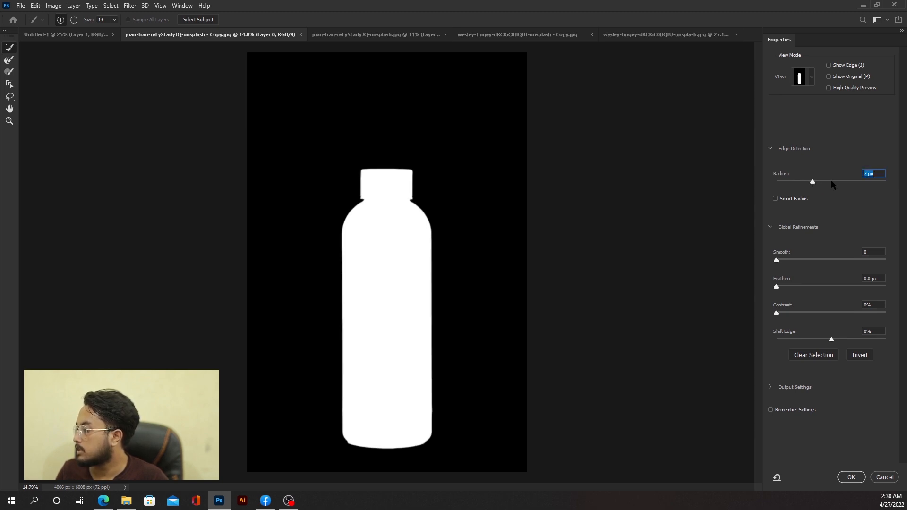
click(824, 182)
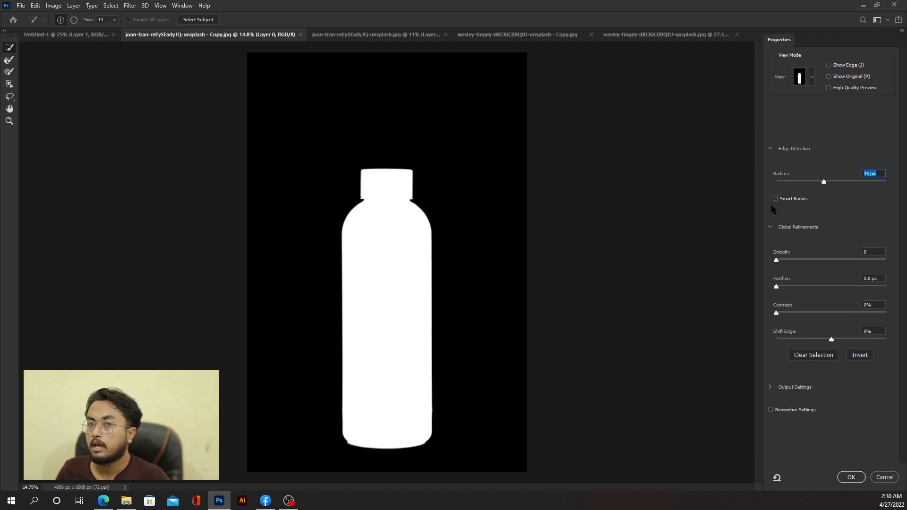
- Smooth the bottle selection's edge by 11, set its contrast to 8%, and apply the refinements
click(789, 261)
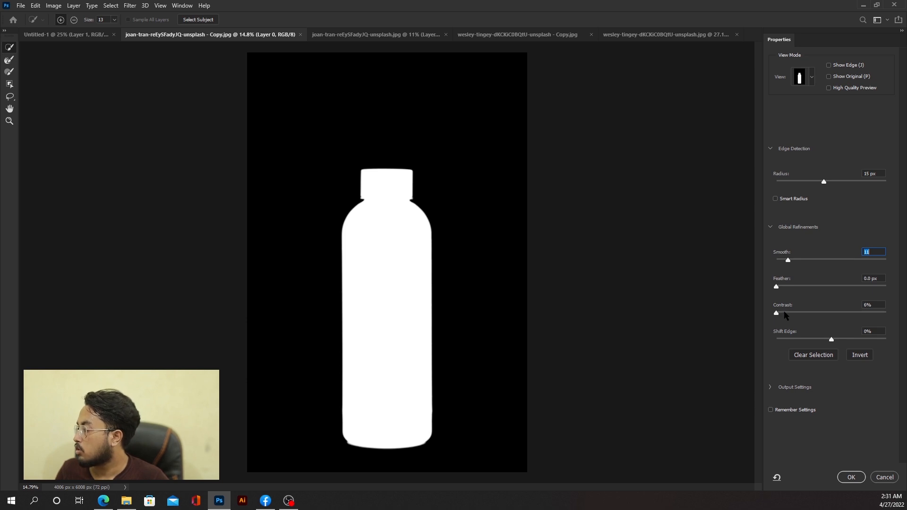
drag(783, 313, 785, 313)
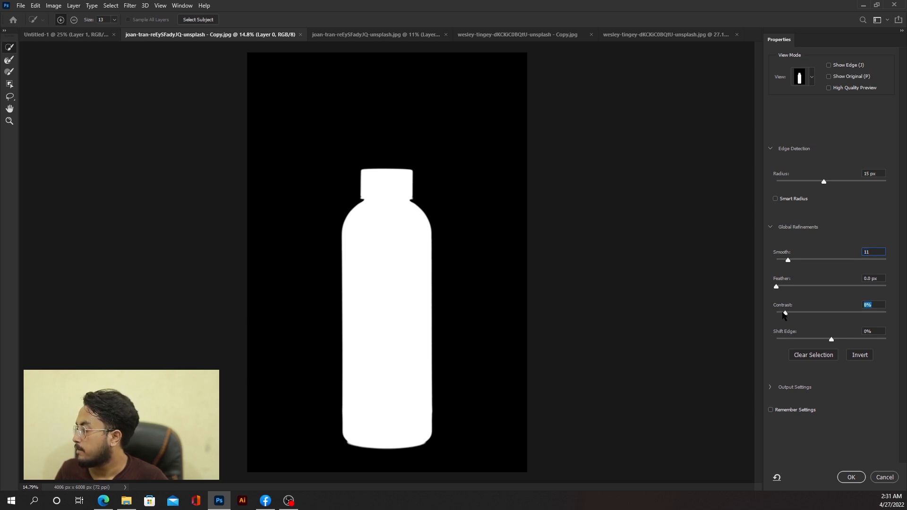
click(851, 478)
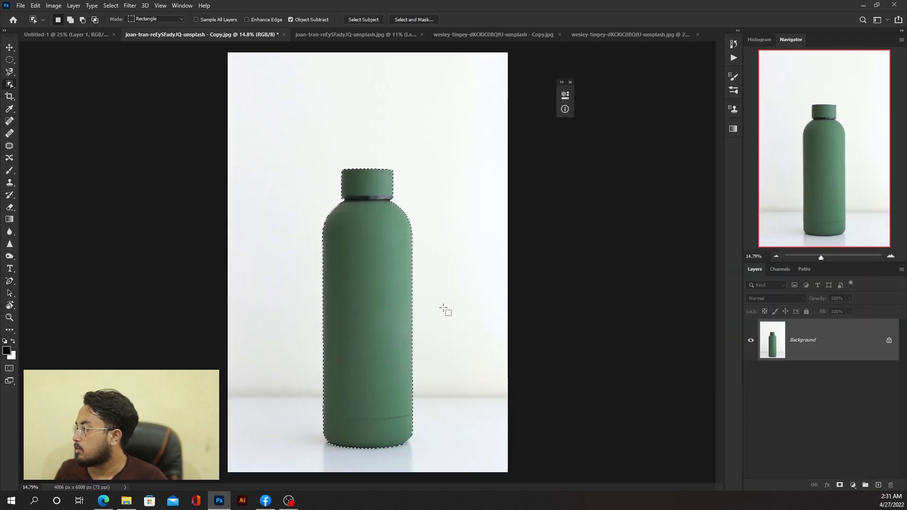
- Examine the refined selection edge closely along the bottle's shoulder and neck, and check the outline around the whole bottle
scroll(335, 206, up, 6)
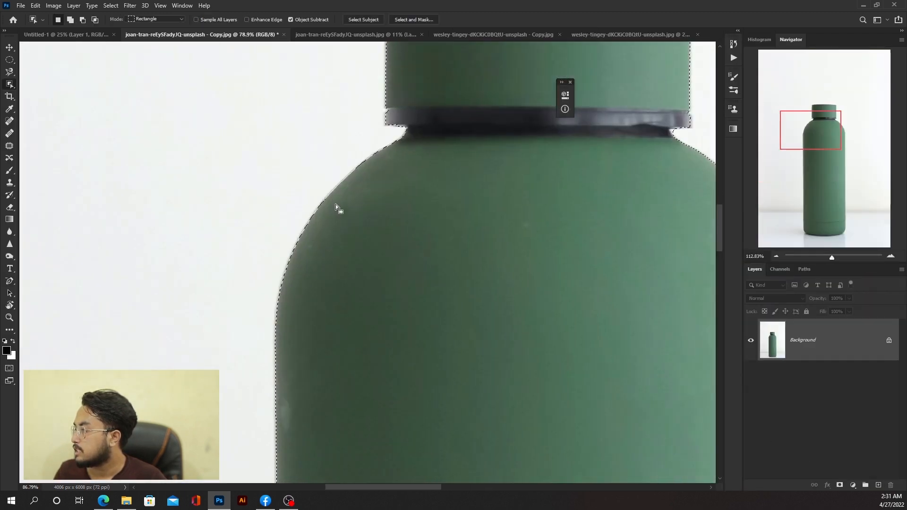
scroll(336, 204, up, 5)
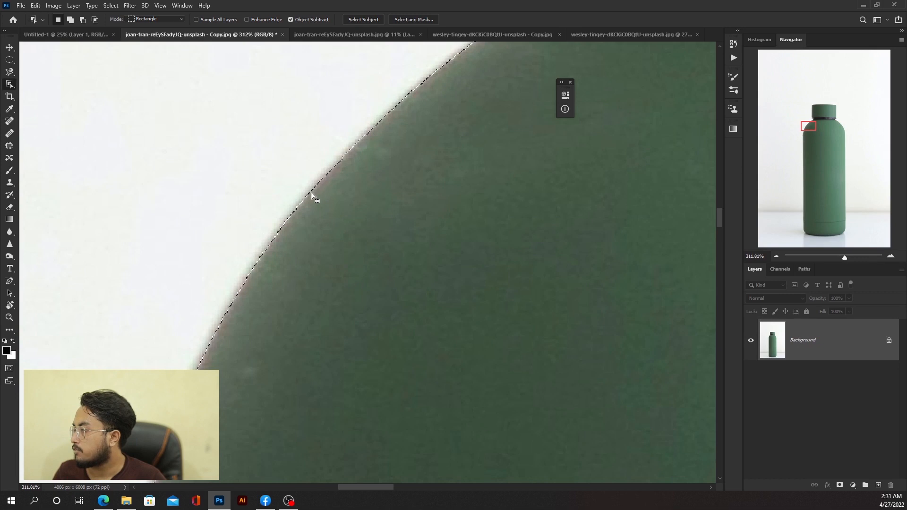
scroll(327, 212, down, 5)
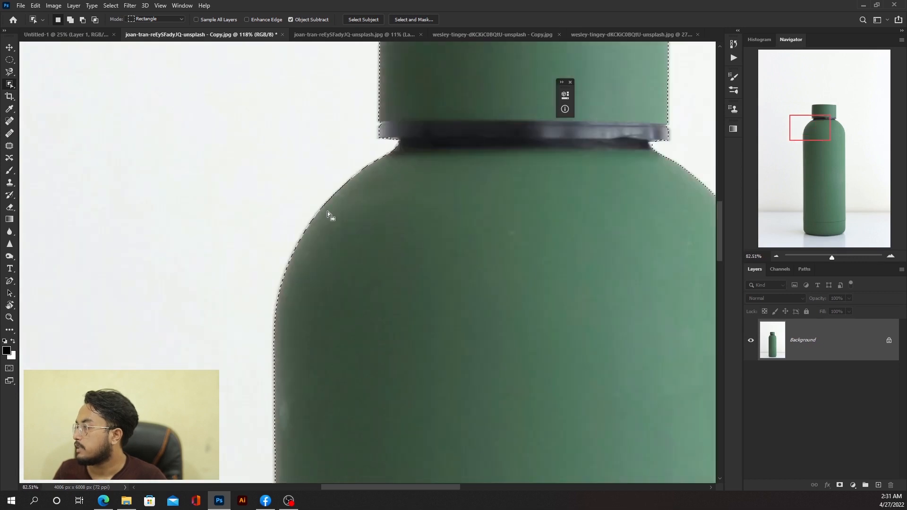
scroll(328, 211, down, 1)
scroll(327, 211, down, 5)
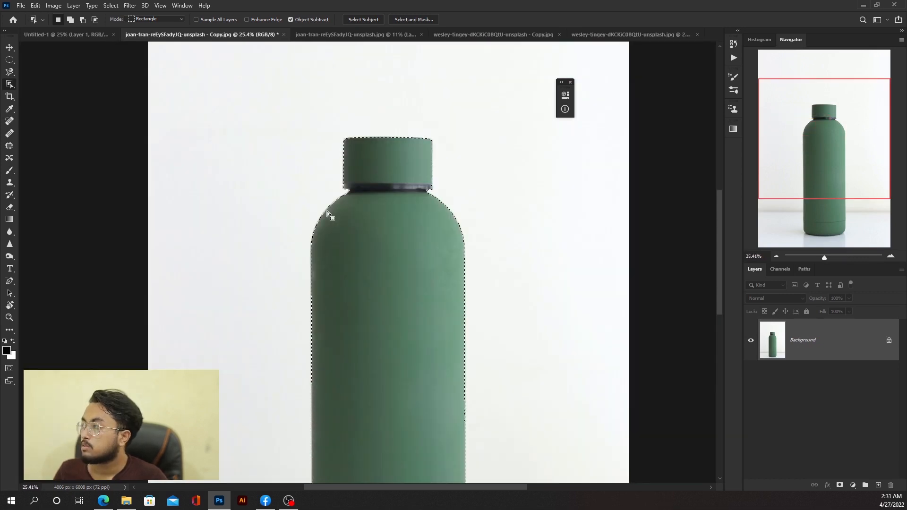
scroll(328, 211, down, 2)
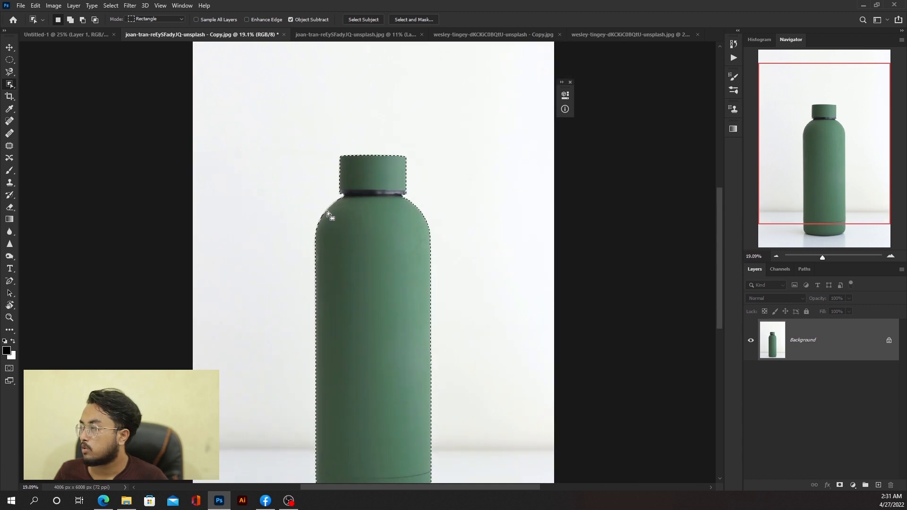
scroll(327, 211, down, 1)
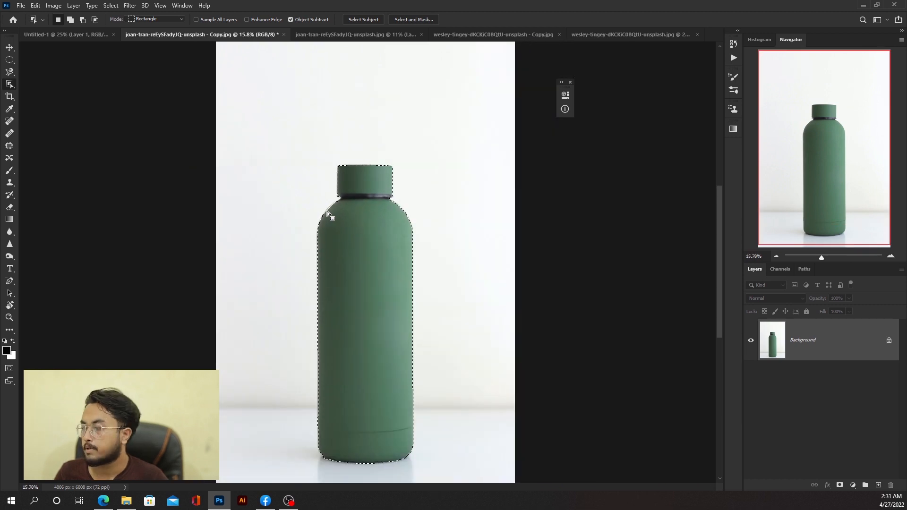
scroll(327, 210, down, 1)
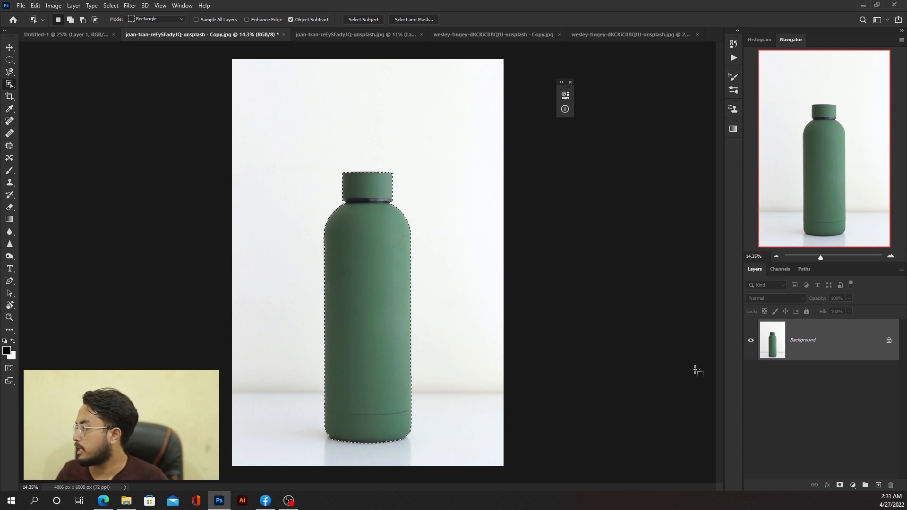
- Mask out the photo's background using the bottle selection, and move the cut-out bottle slightly up and to the right
click(839, 485)
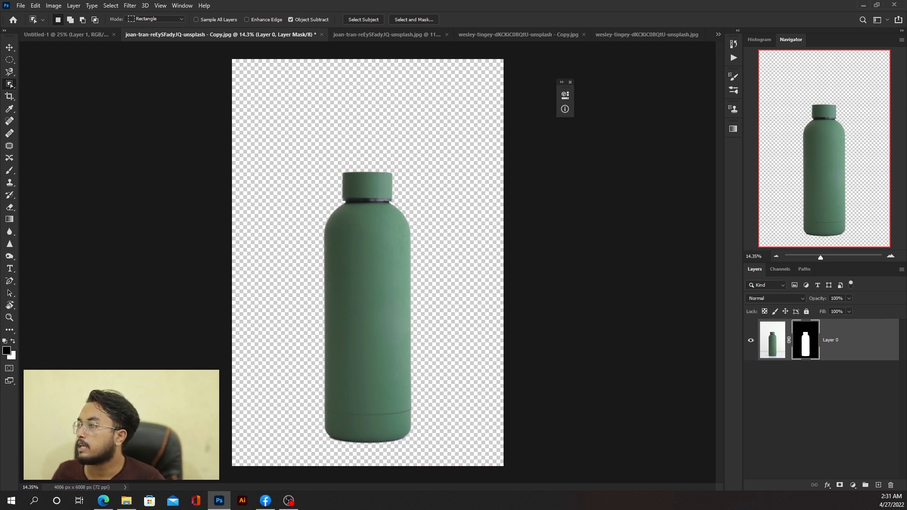
click(9, 47)
mouse_move(377, 287)
mouse_down()
mouse_move(374, 211)
mouse_move(339, 200)
mouse_move(384, 282)
mouse_up()
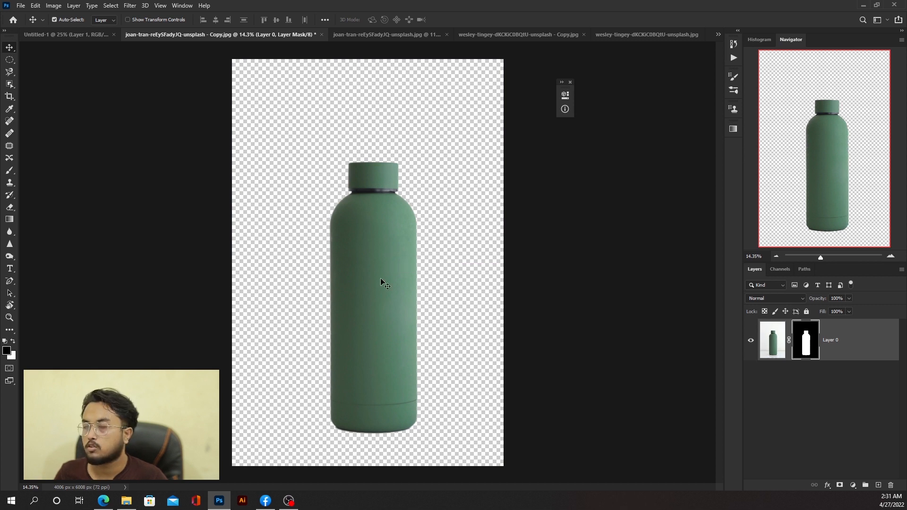
- Save the cut-out bottle as a PNG copy in the Product folder on the desktop, keeping the suggested file name
click(23, 6)
click(41, 122)
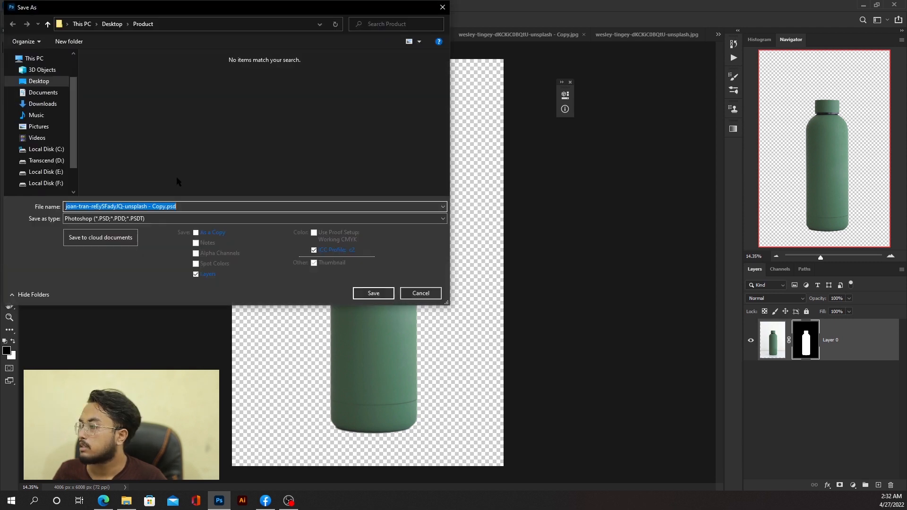
click(141, 218)
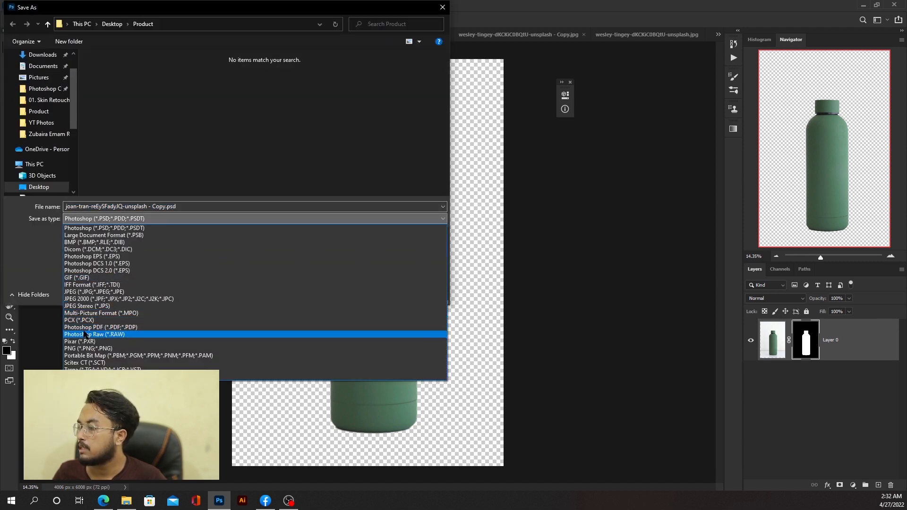
click(84, 349)
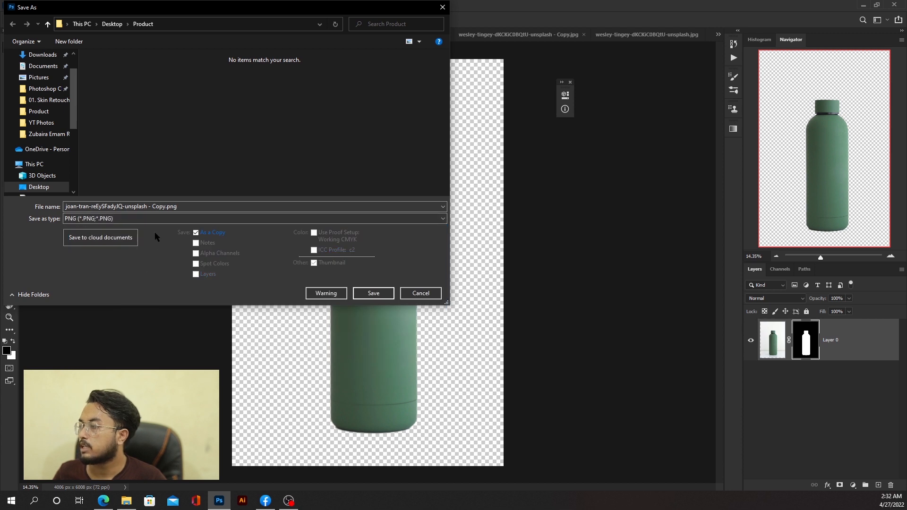
click(374, 293)
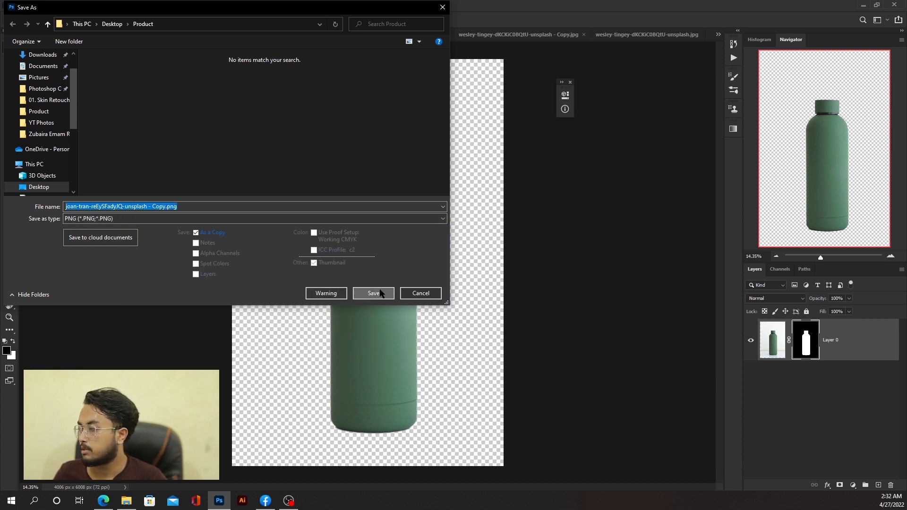